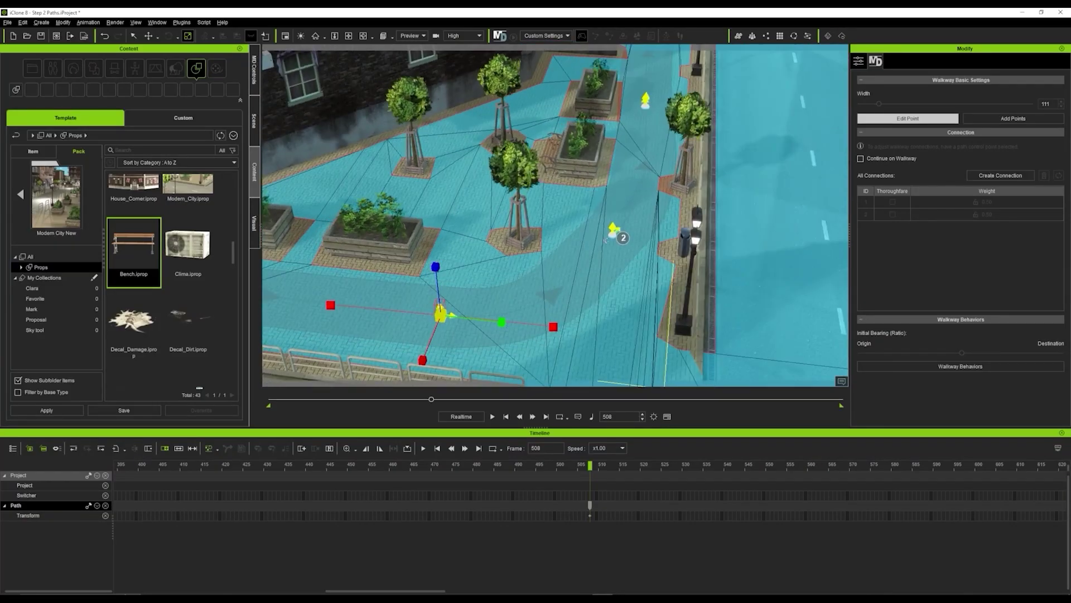
# Enable the HDR Effect with Bloom Scale 10, then orbit the view toward the hotel
pyautogui.scroll(3, 637, 286)
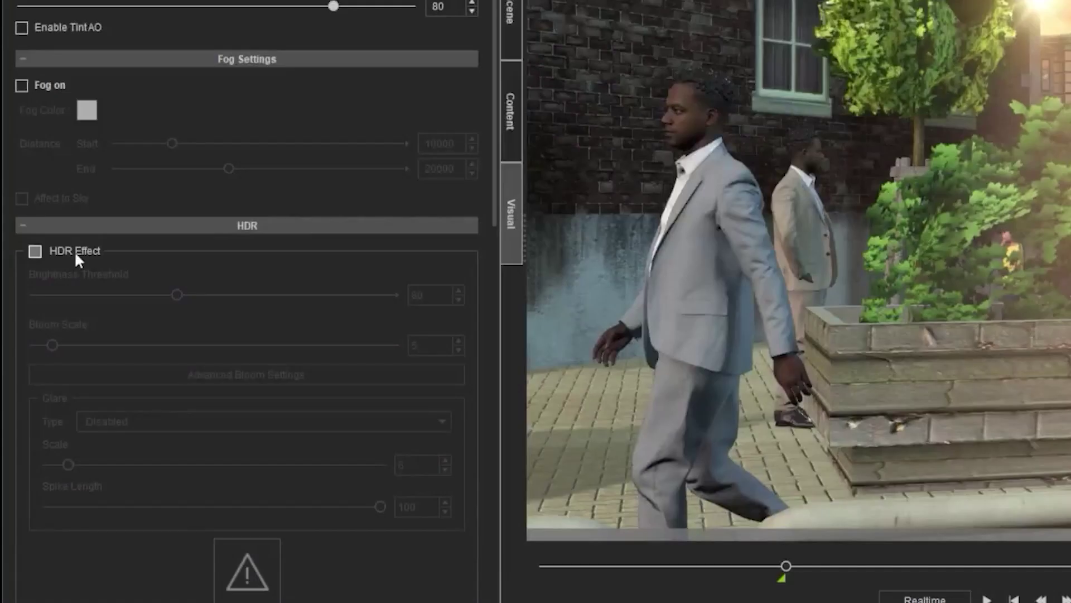
pyautogui.click(75, 250)
pyautogui.moveTo(52, 345); pyautogui.dragTo(70, 344)
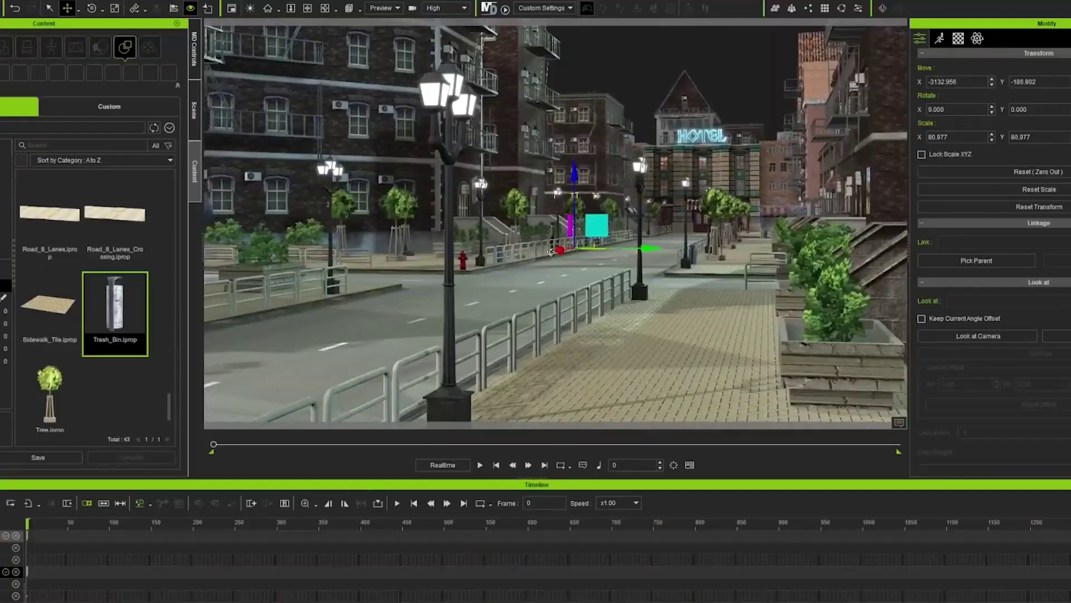
pyautogui.moveTo(551, 251); pyautogui.dragTo(582, 255, button='right')
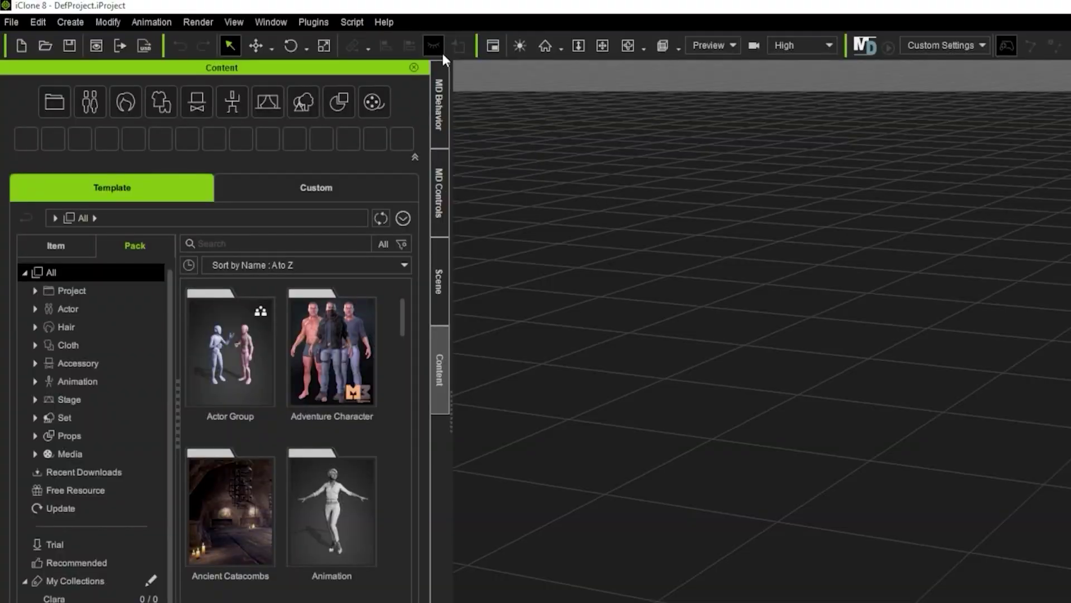
# Search the Reallusion Content Store for 'modern city' and open the Modern City New product page
pyautogui.click(385, 22)
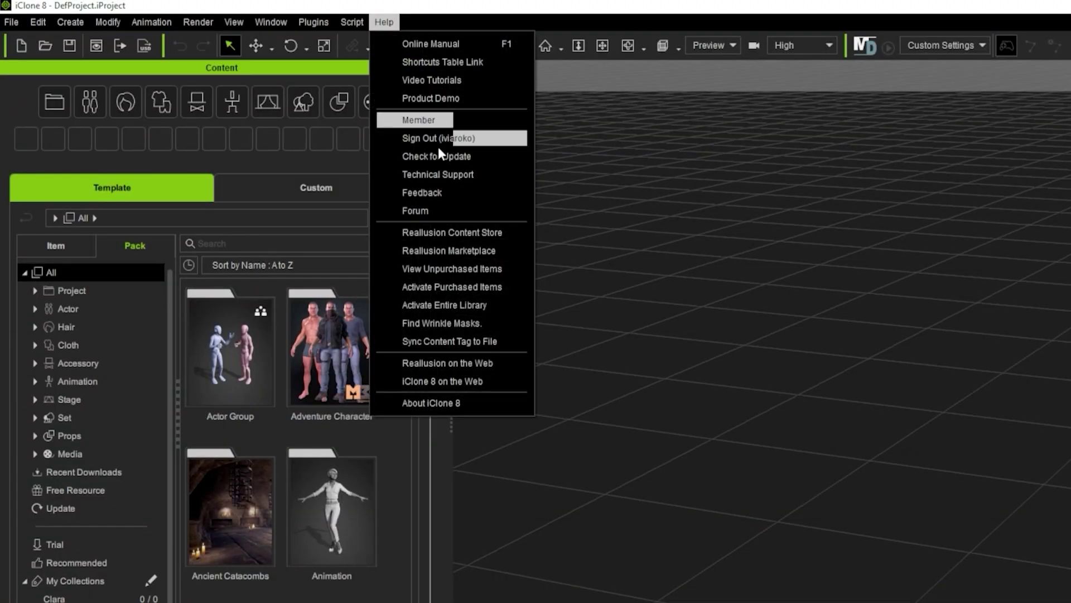
pyautogui.click(484, 238)
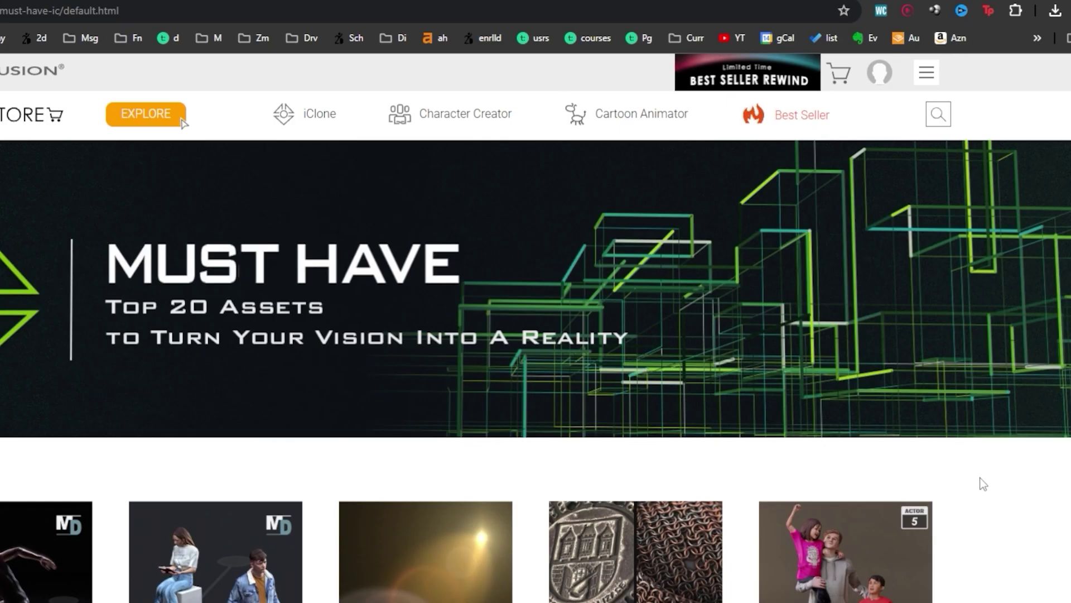
pyautogui.click(937, 116)
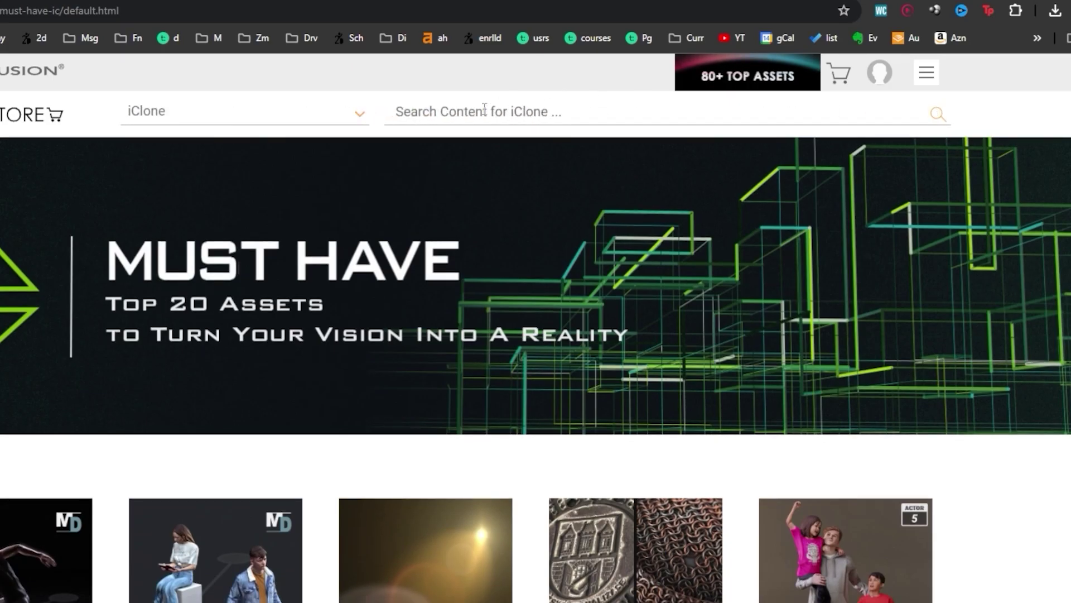
pyautogui.write('modern city')
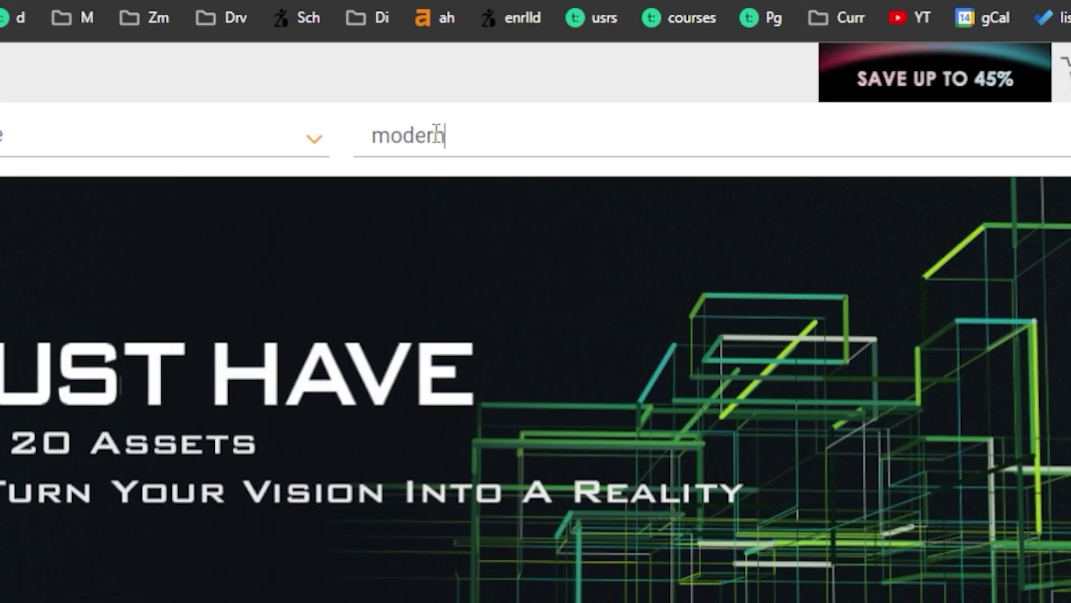
pyautogui.press('Return')
pyautogui.scroll(-5, 605, 355)
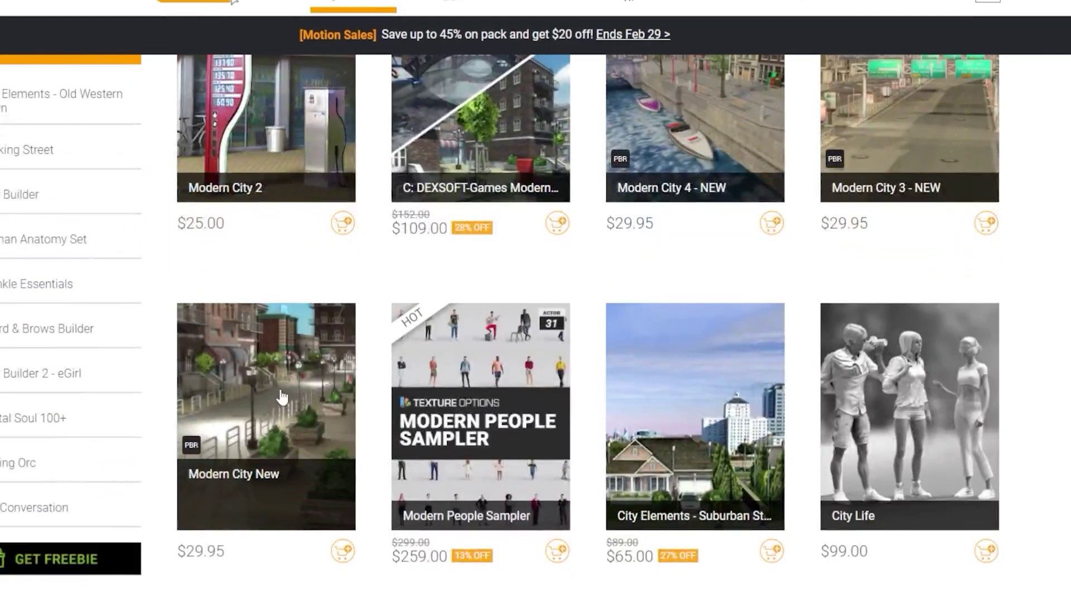
pyautogui.click(282, 397)
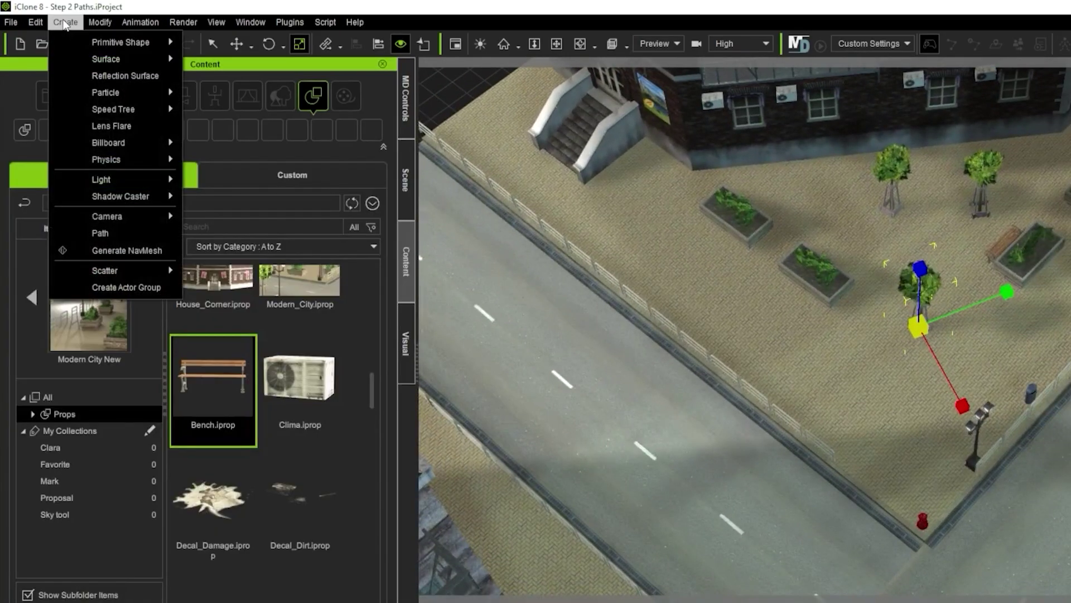
# Draw a path along the sidewalk and widen it into a walkway strip
pyautogui.click(113, 233)
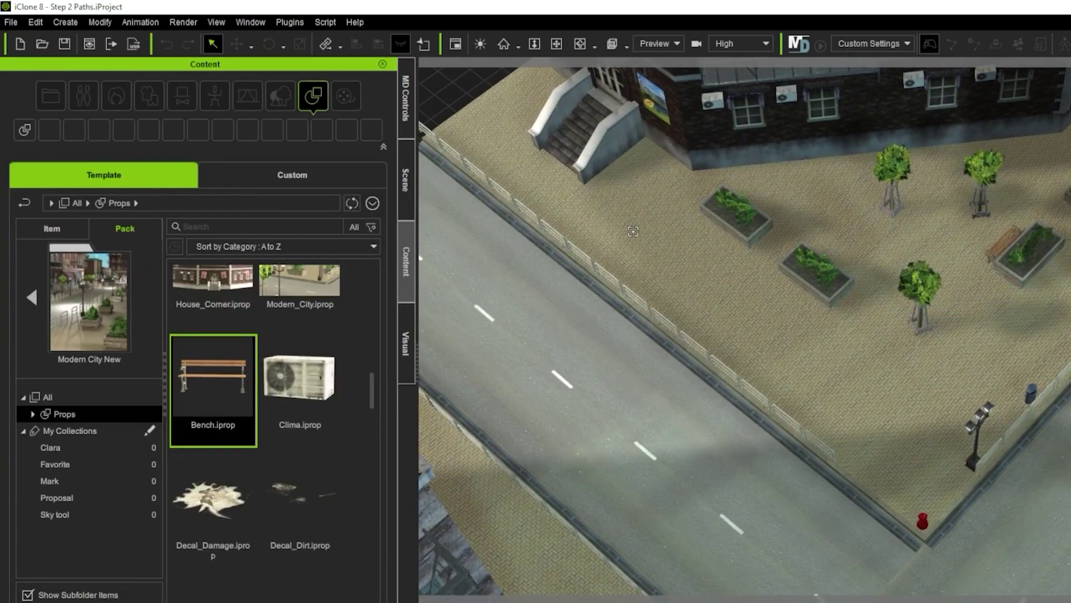
pyautogui.moveTo(776, 141); pyautogui.dragTo(720, 112, button='middle')
pyautogui.rightClick(729, 71)
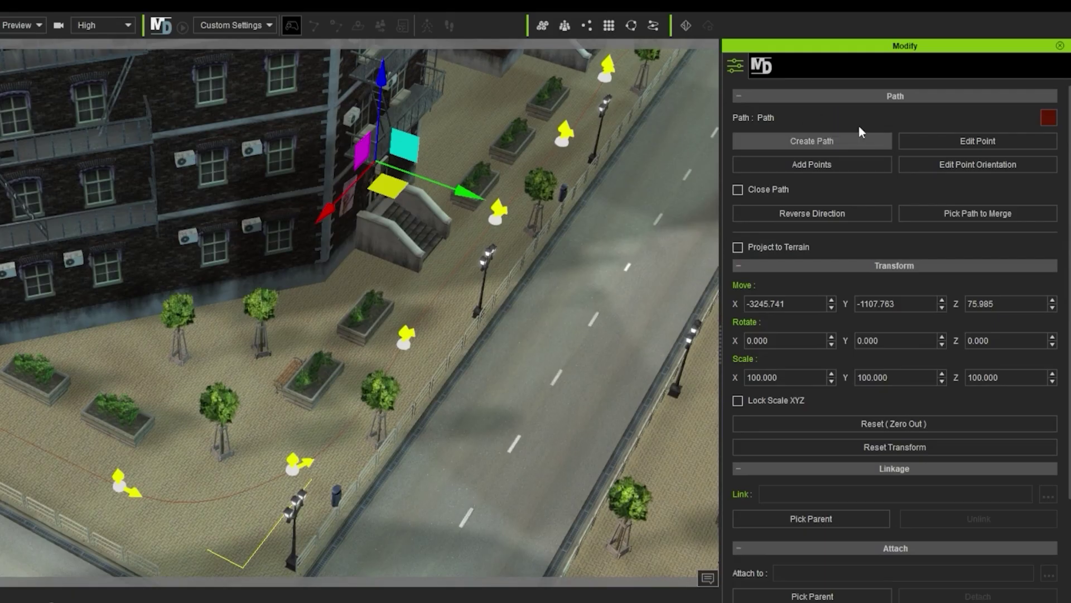
pyautogui.click(758, 66)
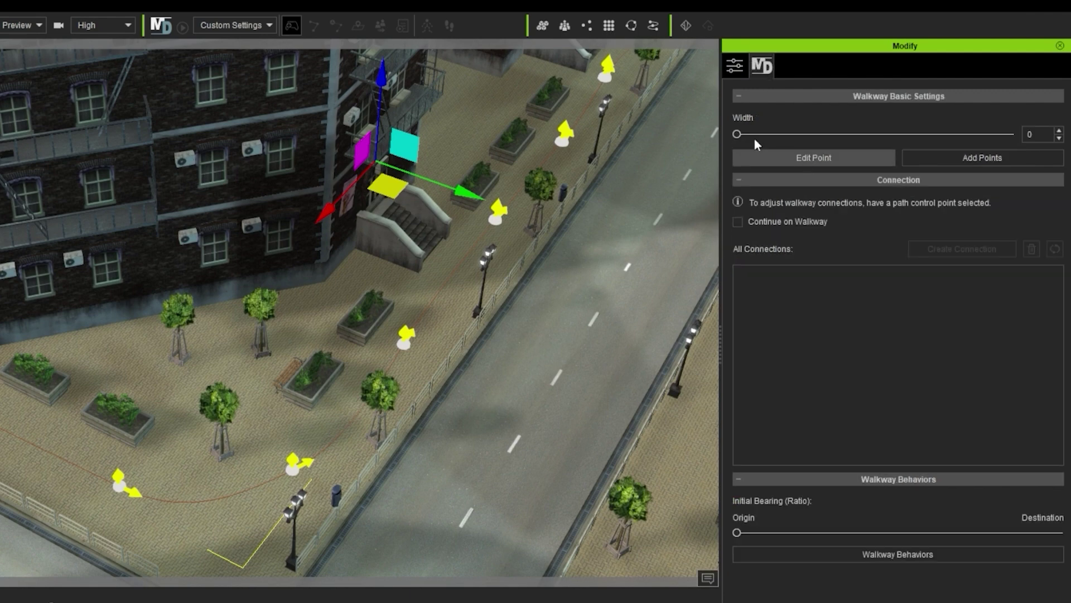
pyautogui.moveTo(738, 133); pyautogui.dragTo(778, 134)
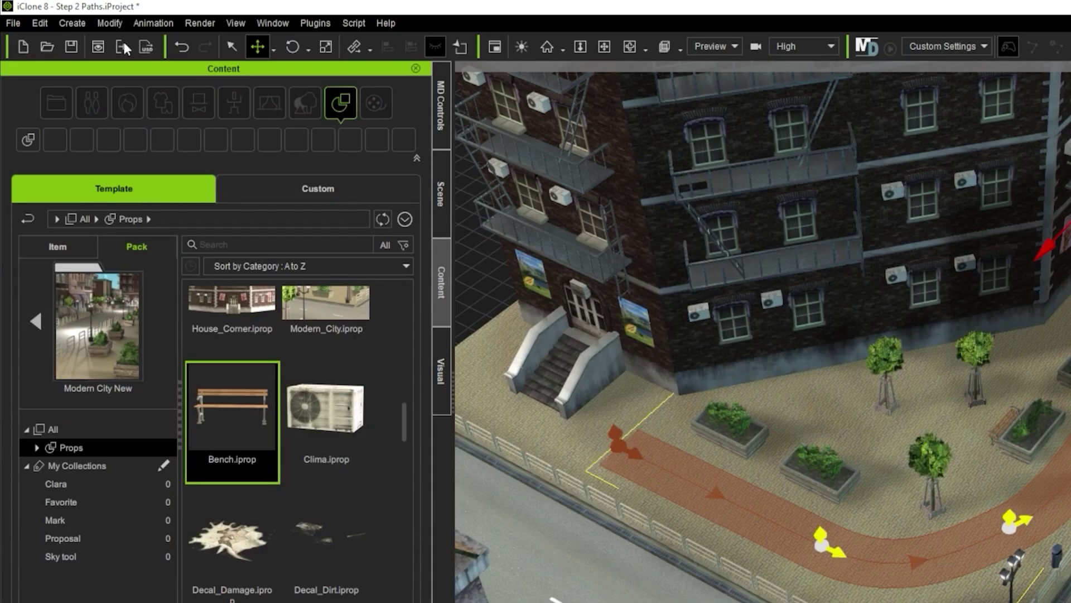
# Generate a NavMesh for the scene and begin editing the path's points along the street
pyautogui.click(78, 24)
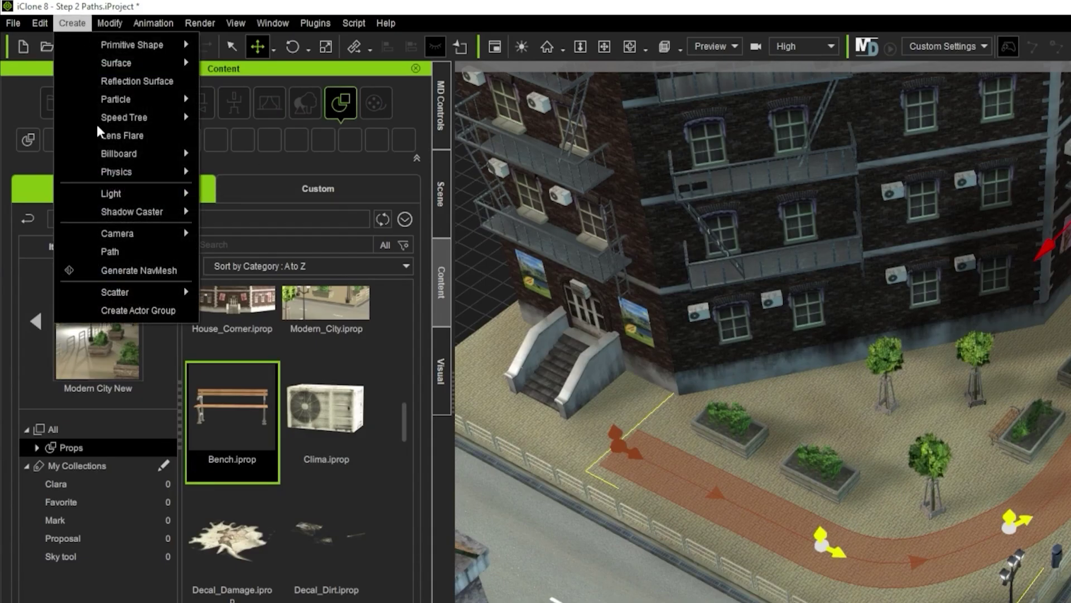
pyautogui.click(134, 271)
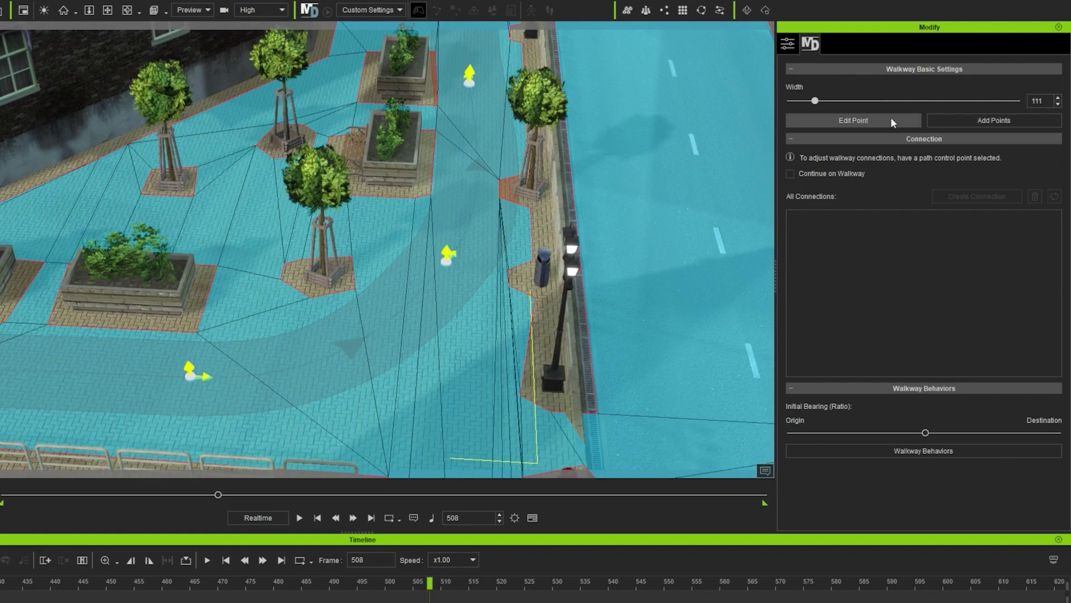
pyautogui.click(892, 119)
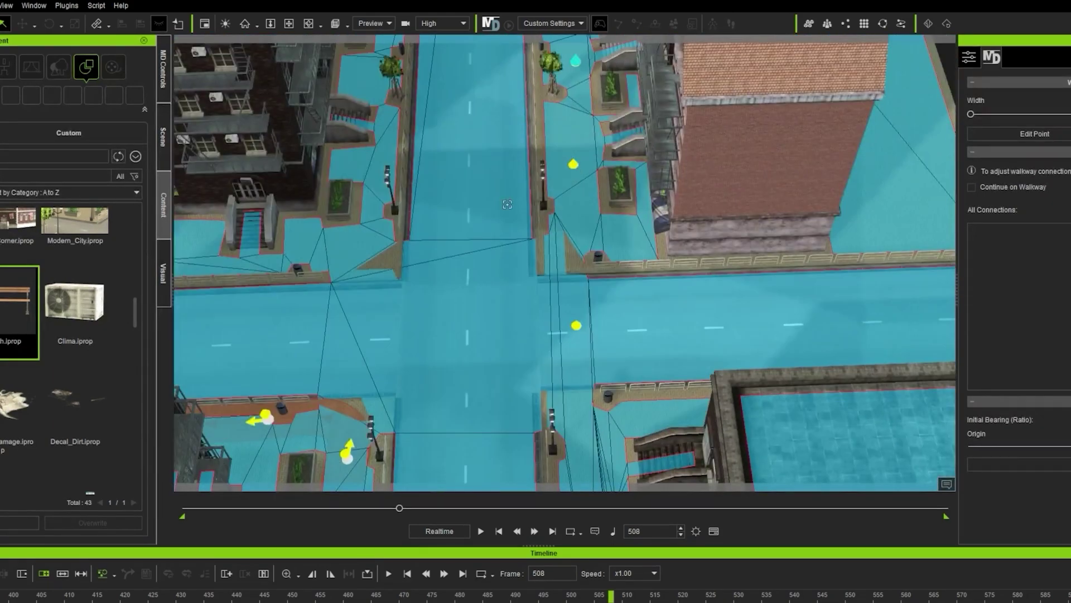
pyautogui.moveTo(507, 204); pyautogui.dragTo(540, 186, button='right')
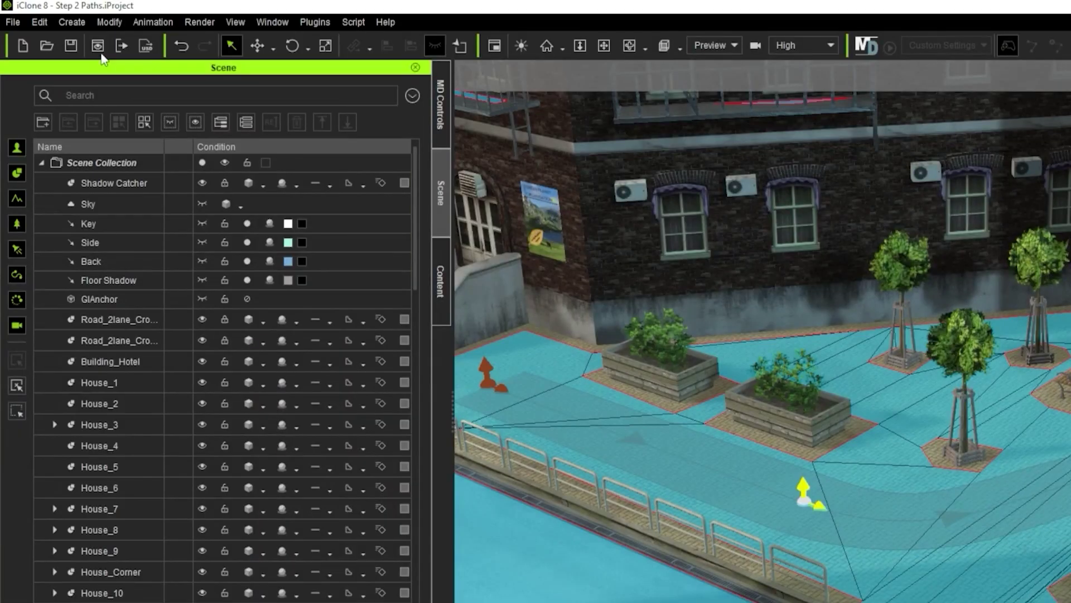
# Start Generate Crowd and add the six casual Actor Group avatars to the Actor Pool
pyautogui.click(72, 21)
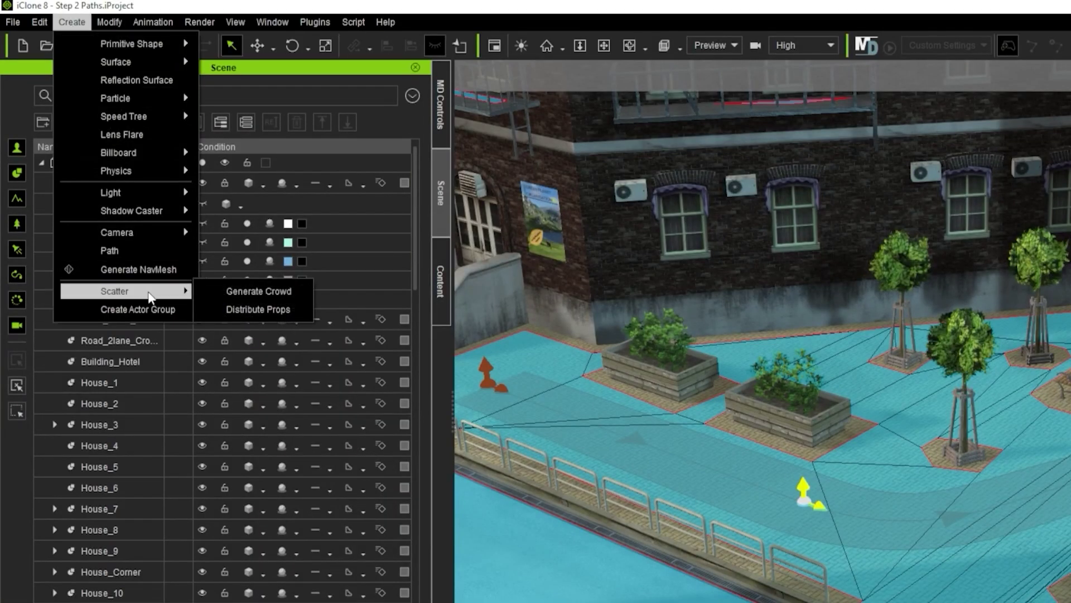
pyautogui.click(243, 291)
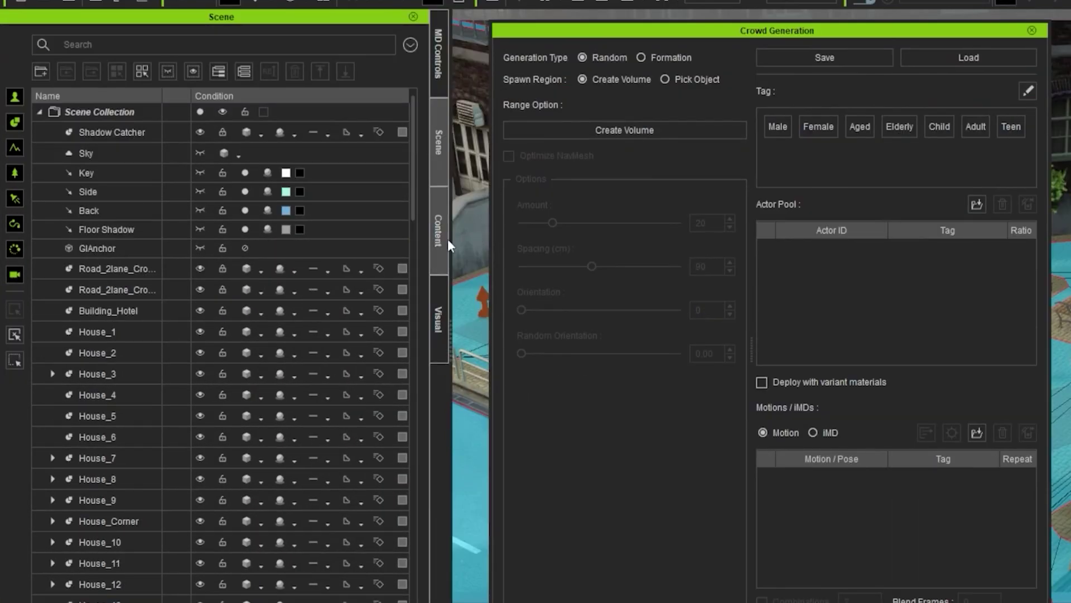
pyautogui.click(444, 239)
pyautogui.click(130, 195)
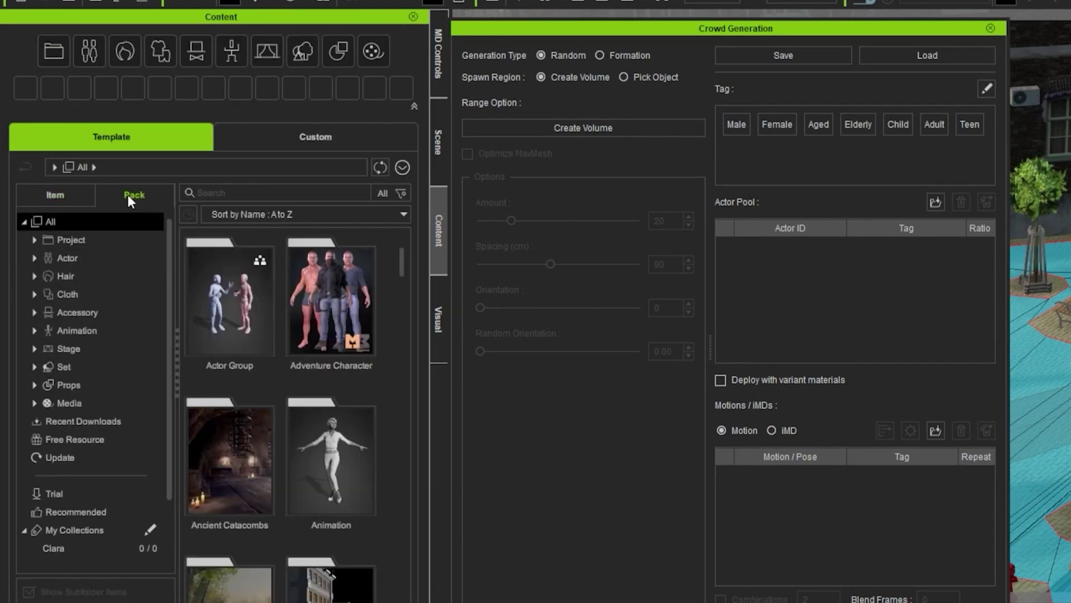
pyautogui.click(88, 259)
pyautogui.doubleClick(239, 312)
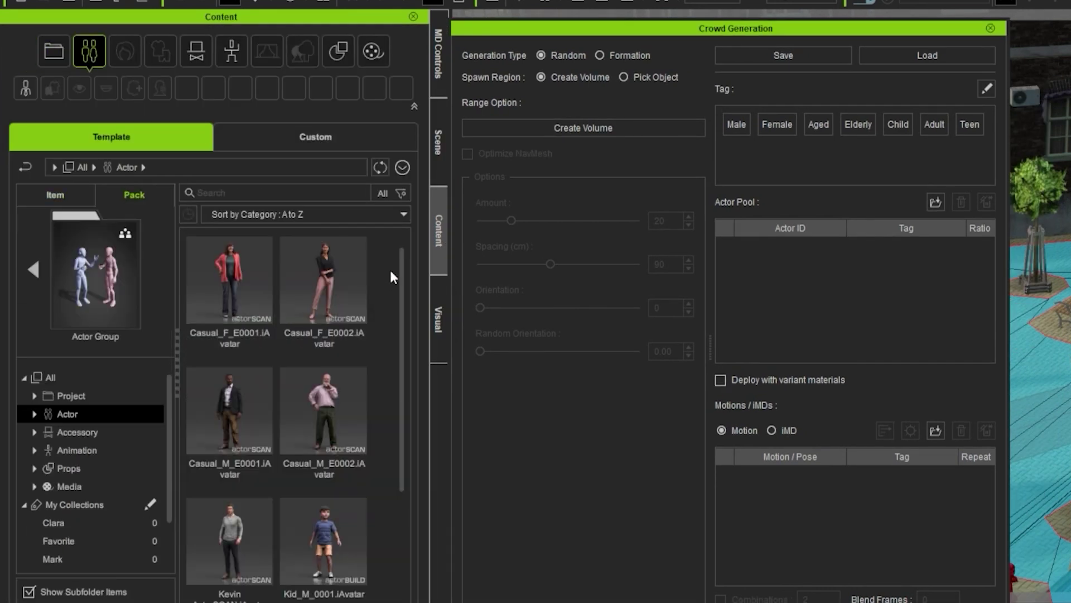
pyautogui.moveTo(286, 449); pyautogui.dragTo(229, 524)
pyautogui.moveTo(298, 289); pyautogui.dragTo(795, 266)
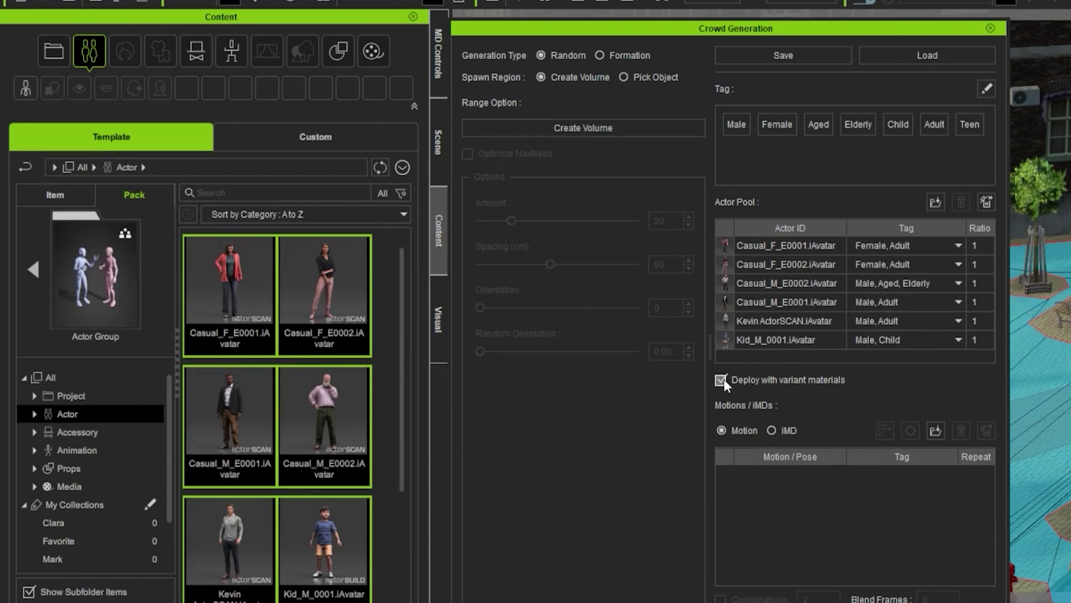
# Switch crowd motions to iMD and add four CrowdSim_Walk iMDs from the Motion Director pack
pyautogui.click(773, 430)
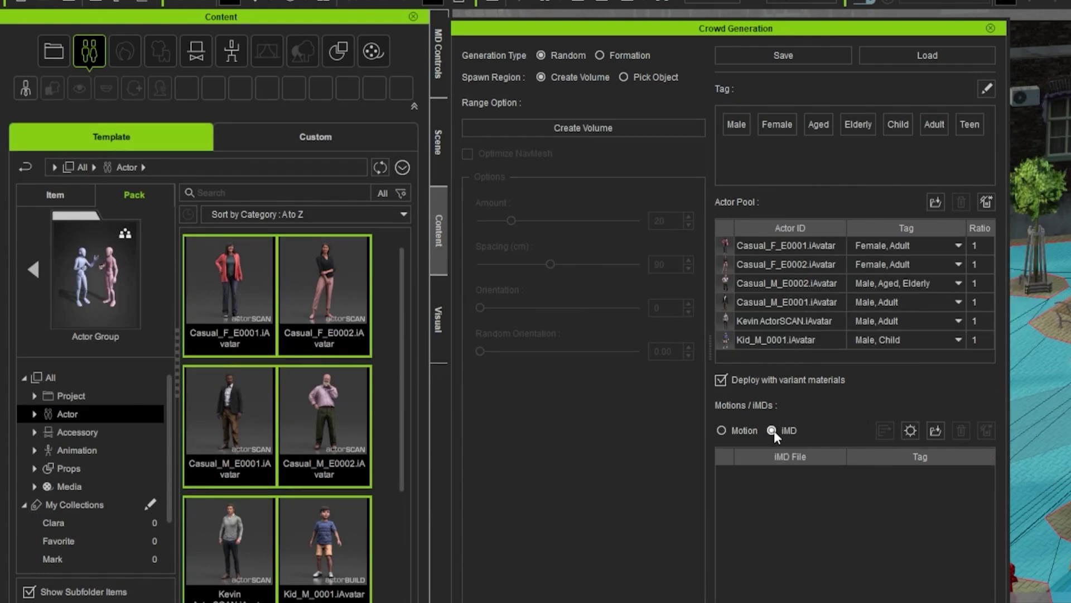
pyautogui.click(27, 265)
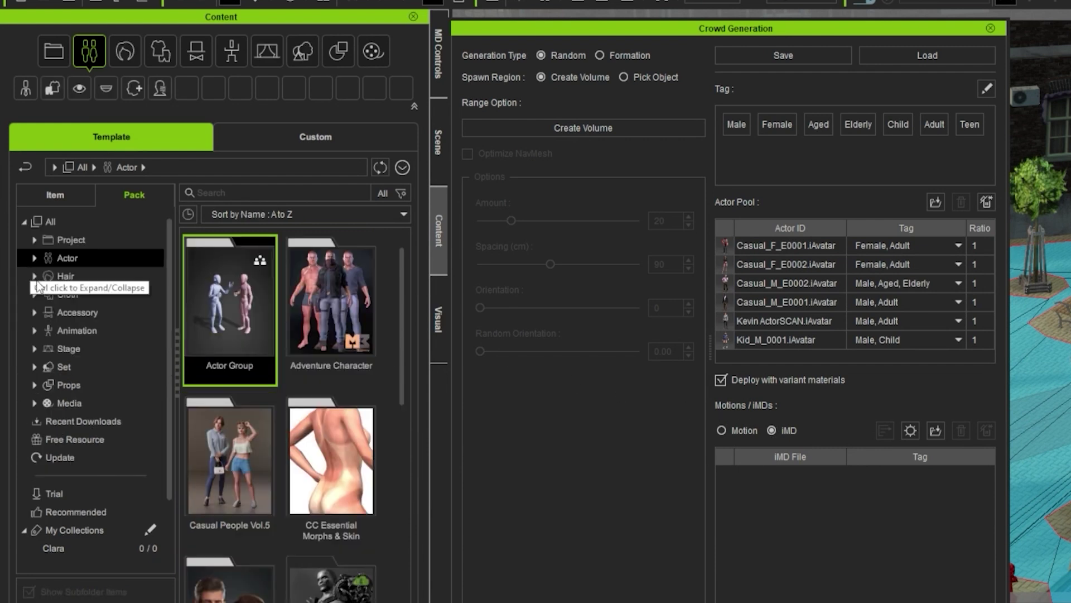
pyautogui.click(84, 331)
pyautogui.doubleClick(343, 473)
pyautogui.scroll(-2, 343, 473)
pyautogui.click(331, 297)
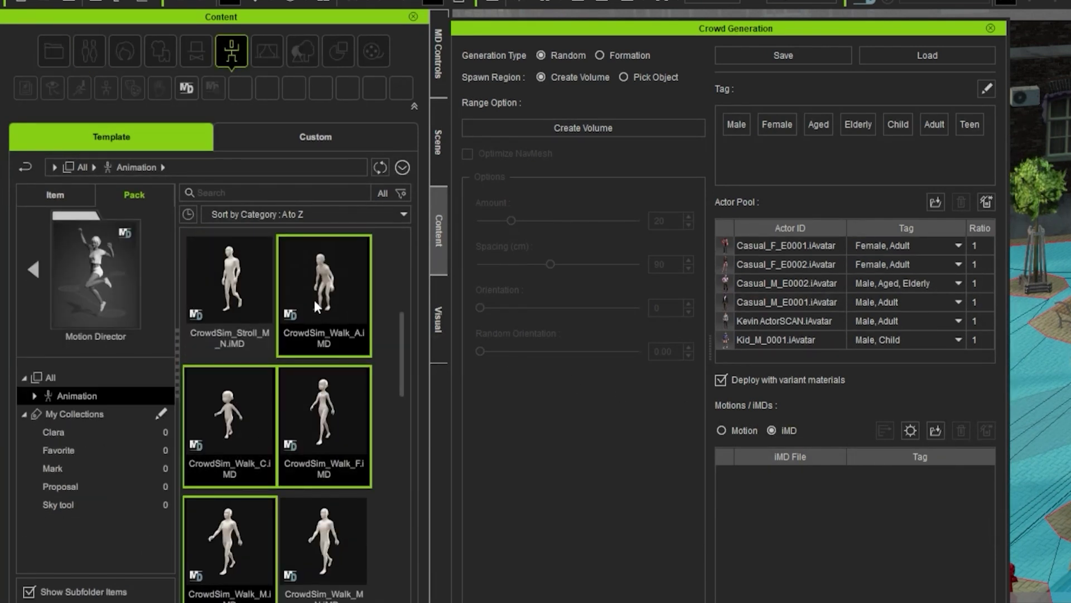
pyautogui.moveTo(764, 496); pyautogui.dragTo(765, 495)
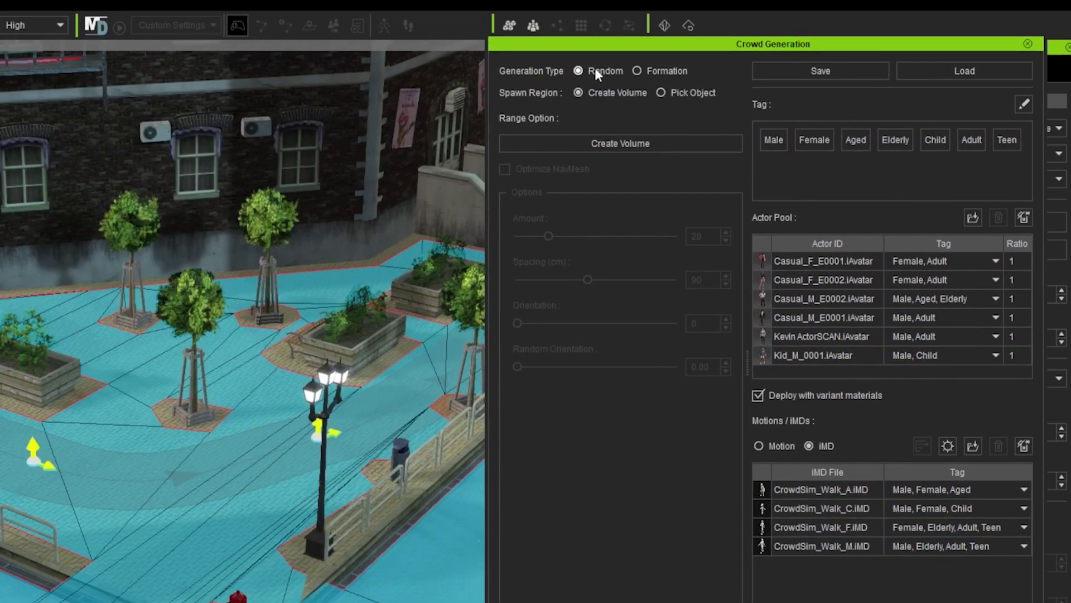
# Spawn on the picked sidewalk path, mix walking directions evenly, and enable Optimize NavMesh
pyautogui.click(674, 92)
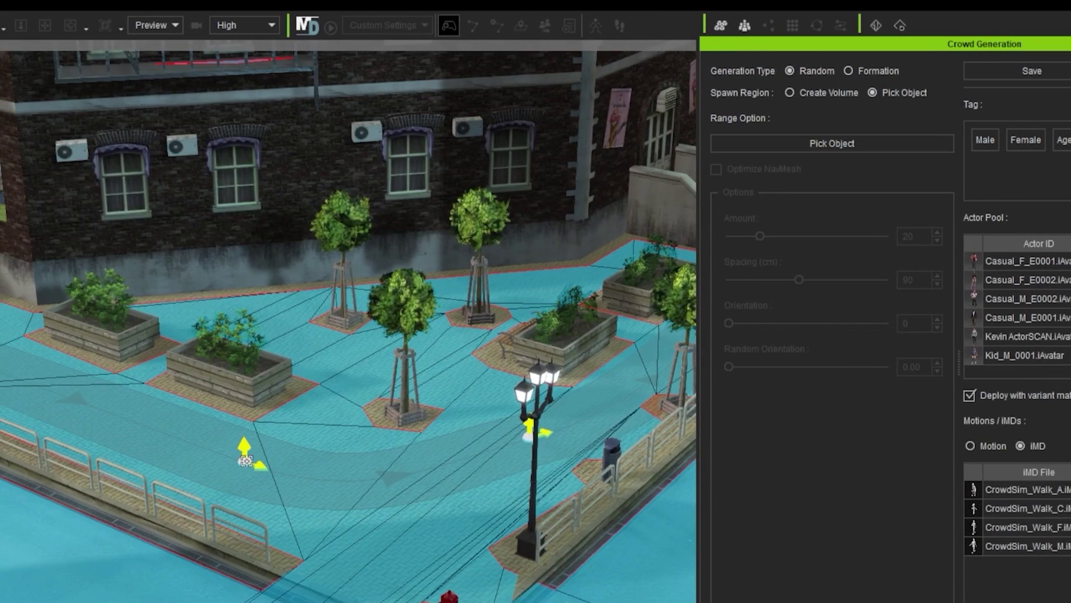
pyautogui.click(245, 460)
pyautogui.moveTo(484, 283); pyautogui.dragTo(585, 380, button='right')
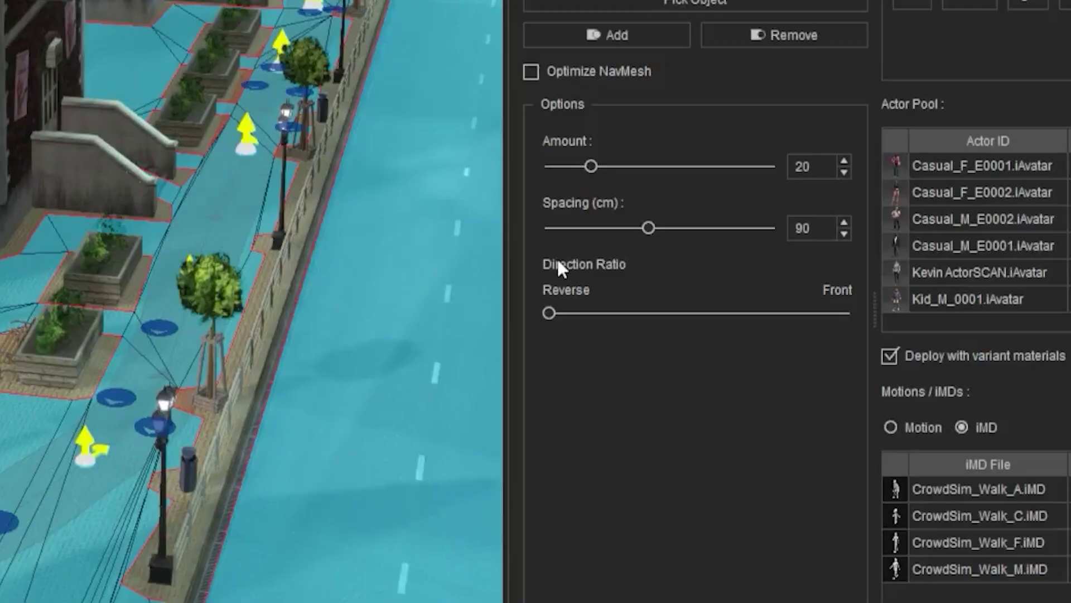
pyautogui.moveTo(556, 313); pyautogui.dragTo(699, 316)
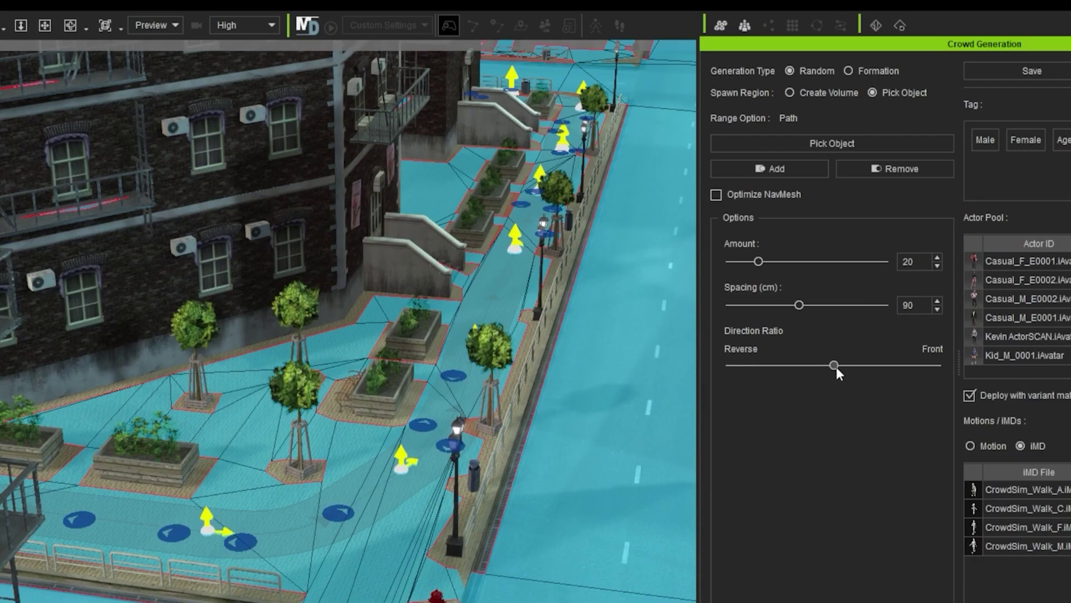
pyautogui.scroll(5, 310, 469)
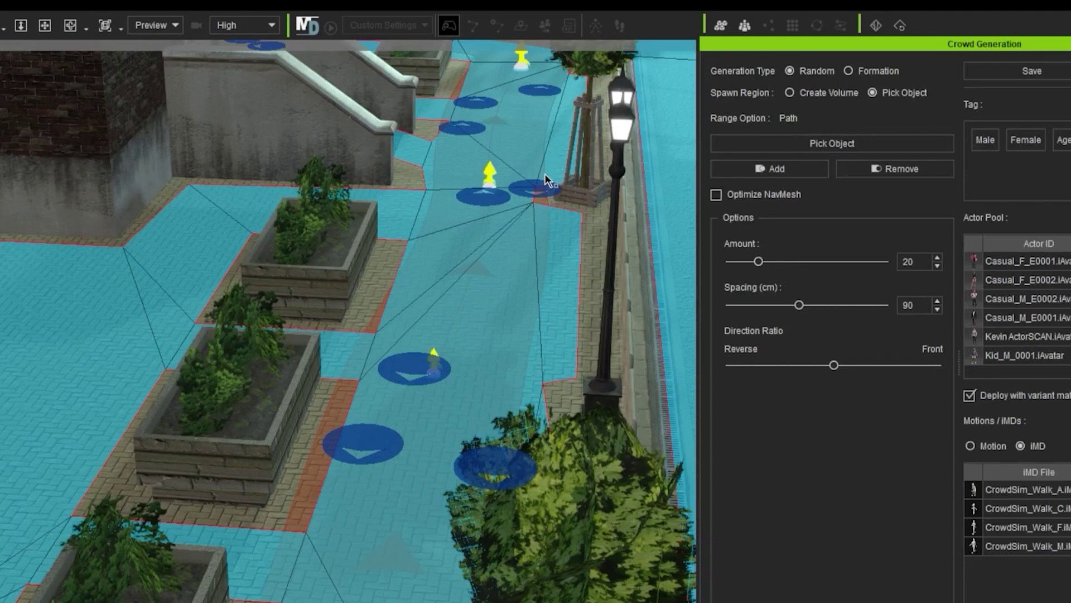
pyautogui.click(749, 193)
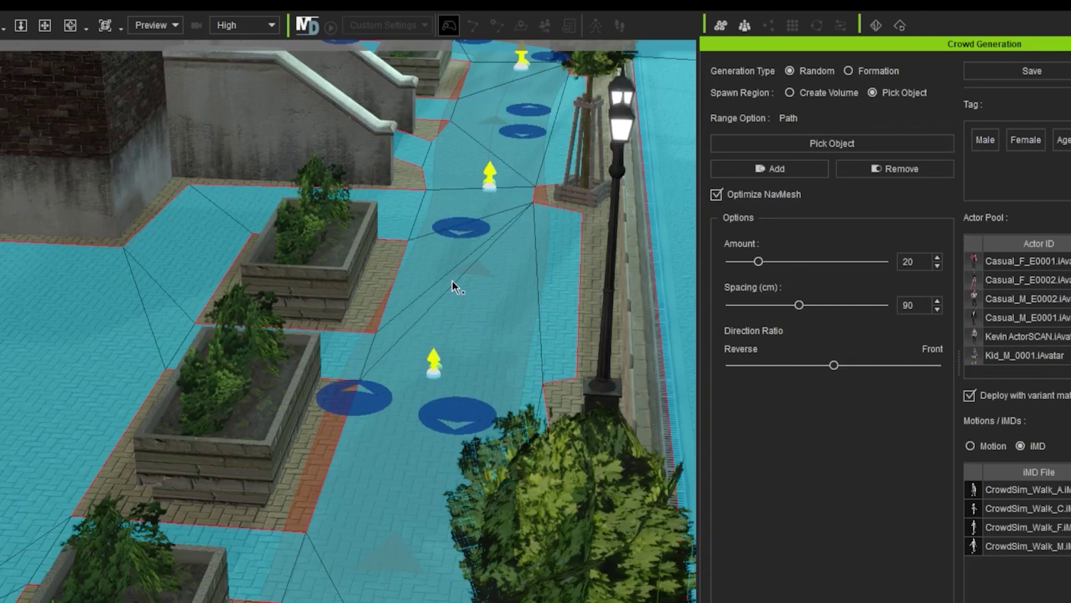
# Set the crowd Amount to 14 and deploy the actors along the path
pyautogui.scroll(-5, 452, 281)
pyautogui.moveTo(458, 444); pyautogui.dragTo(451, 414, button='right')
pyautogui.moveTo(759, 261); pyautogui.dragTo(757, 261)
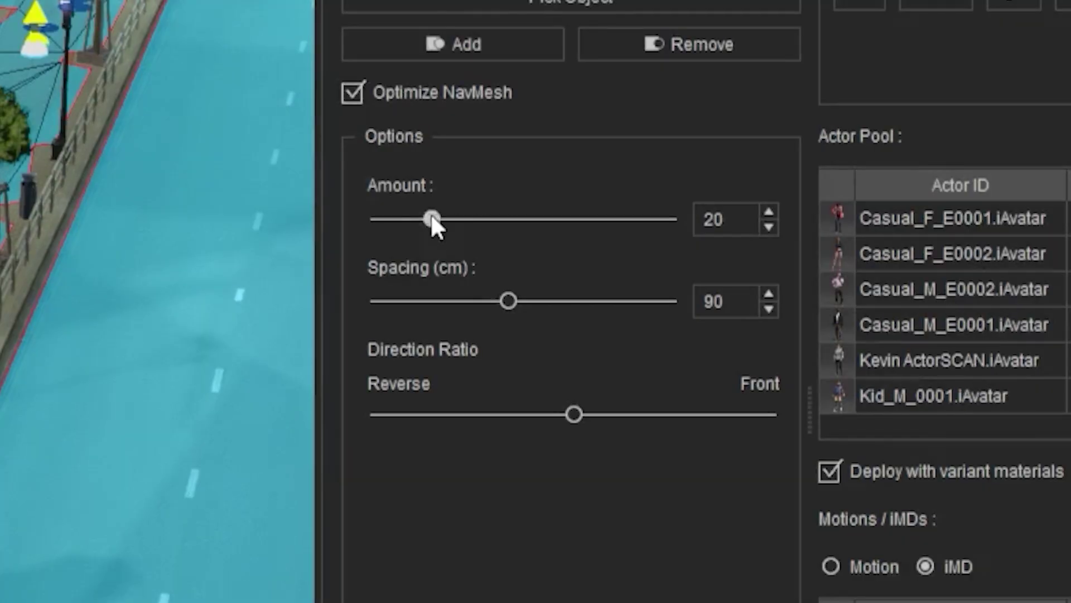
pyautogui.moveTo(420, 219); pyautogui.dragTo(418, 219)
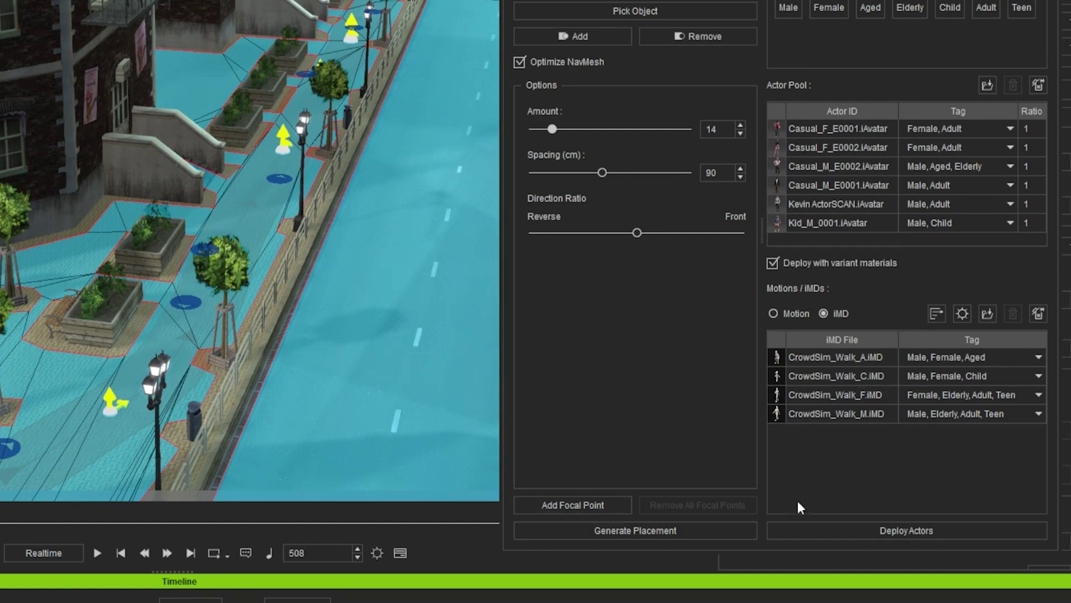
pyautogui.click(865, 533)
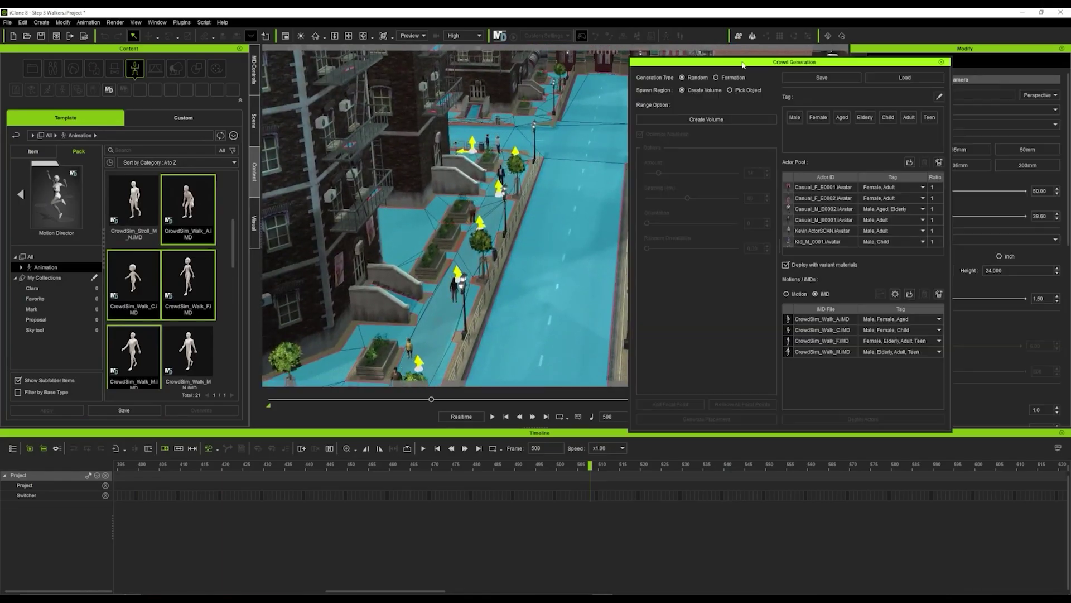
# Pick the far sidewalk path, generate placement and deploy a second crowd of 10 actors
pyautogui.moveTo(742, 74); pyautogui.dragTo(859, 85)
pyautogui.click(847, 111)
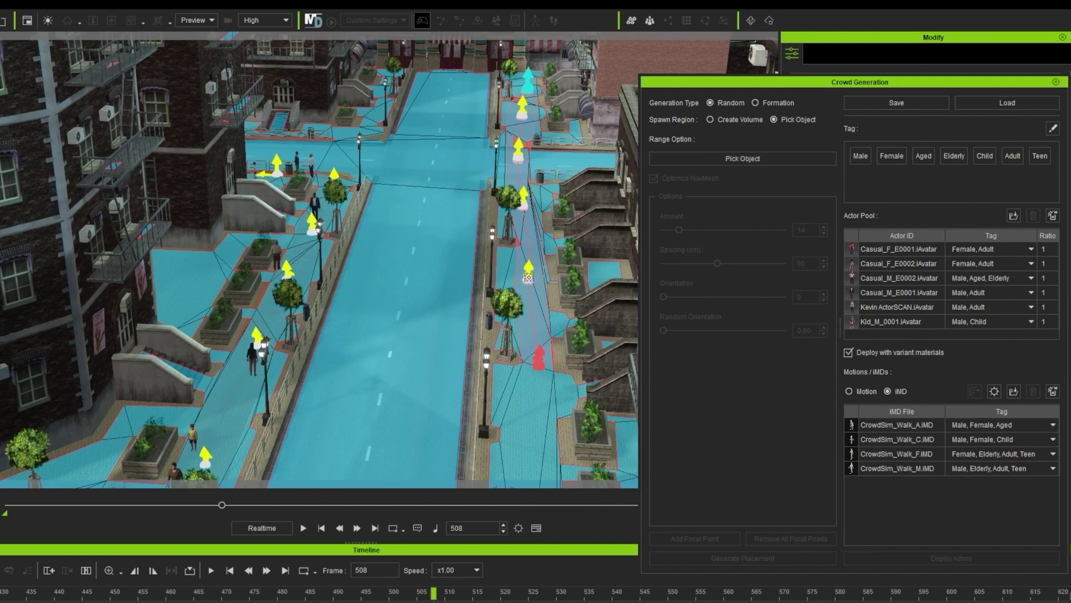
pyautogui.click(528, 277)
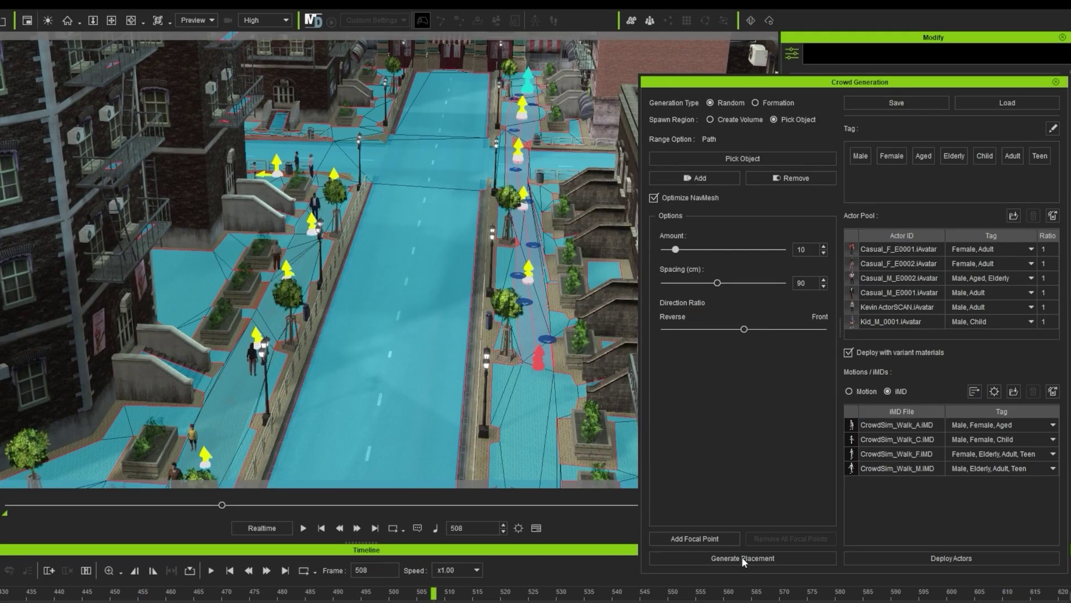
pyautogui.click(716, 560)
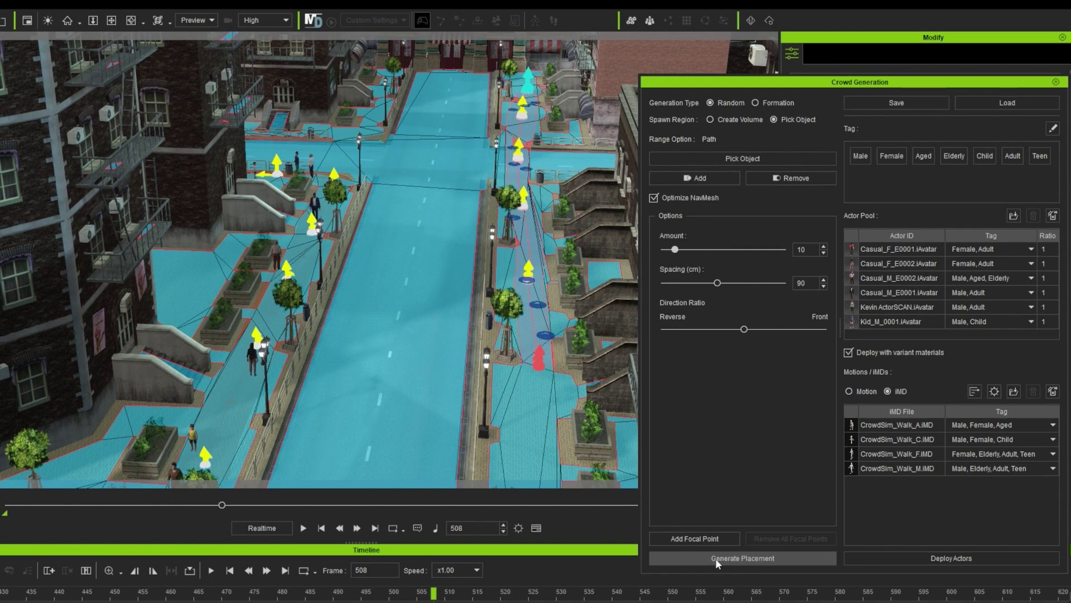
pyautogui.click(919, 558)
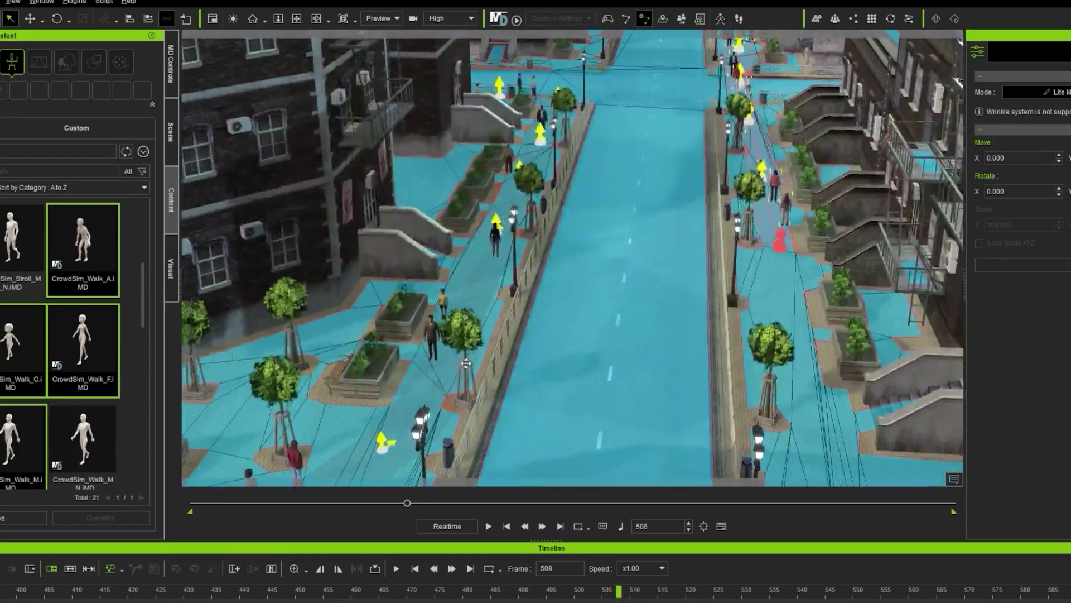
# Pan across the street and show the Scene object list
pyautogui.scroll(10, 470, 361)
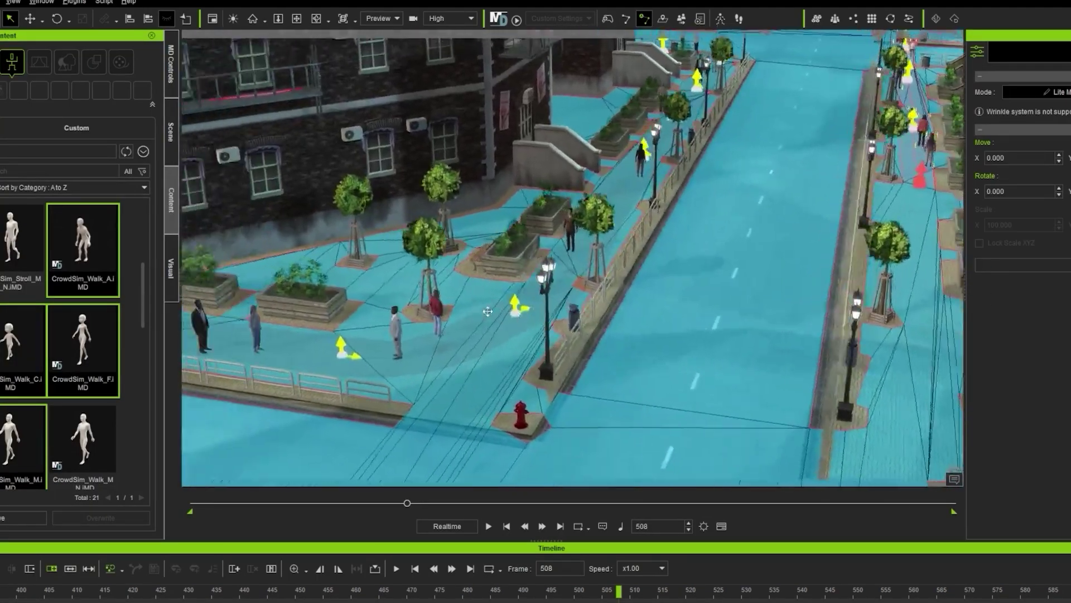
pyautogui.moveTo(488, 312); pyautogui.dragTo(473, 330, button='middle')
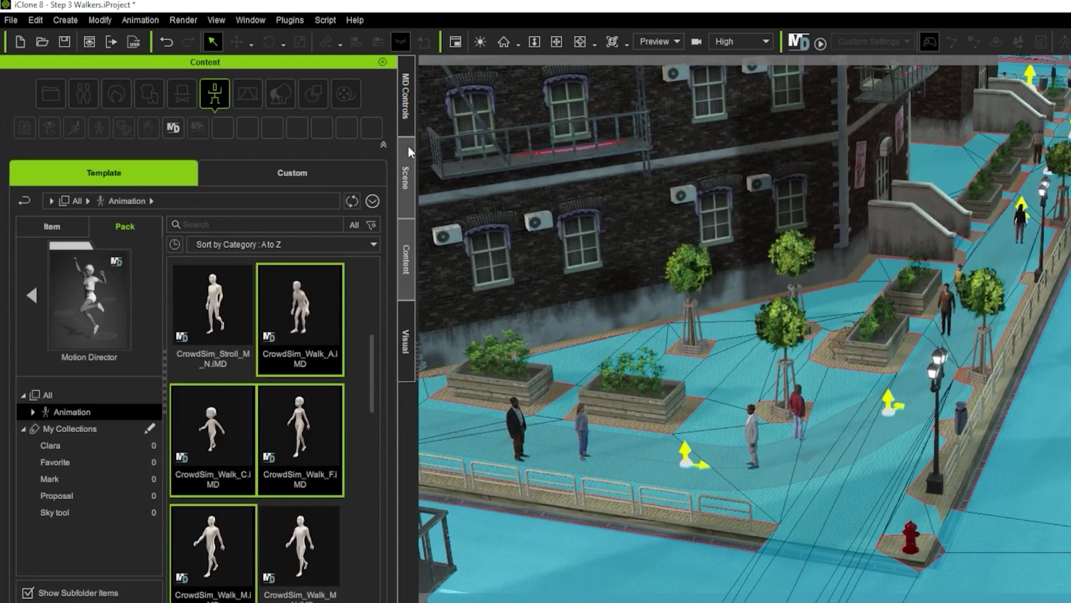
pyautogui.click(171, 131)
pyautogui.click(39, 3)
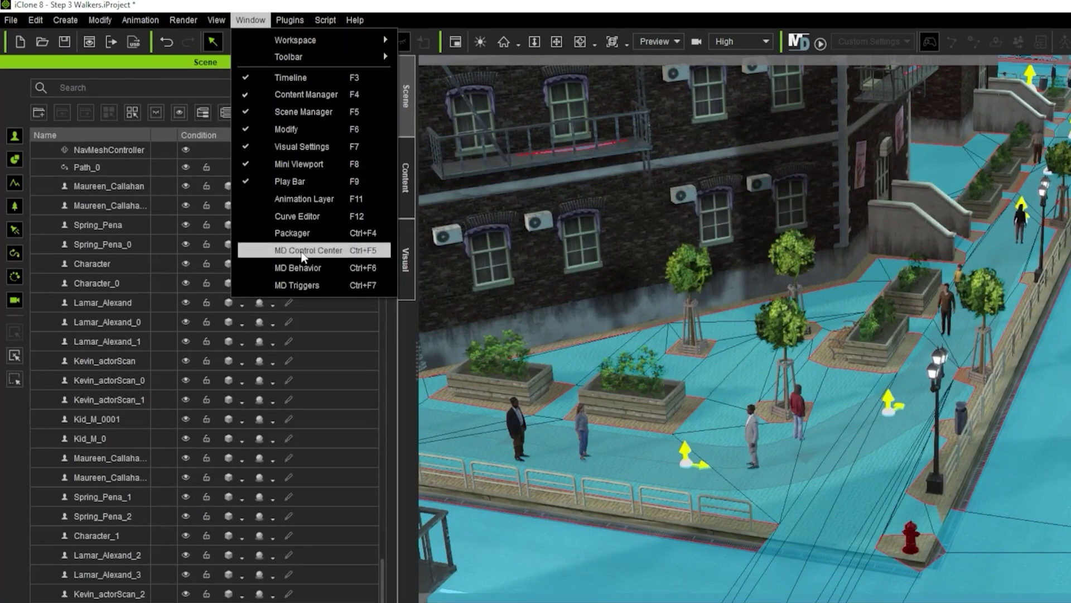
# In the MD Control Center, enlarge the character list, select all characters and enable recording
pyautogui.click(302, 251)
pyautogui.moveTo(209, 233); pyautogui.dragTo(183, 379)
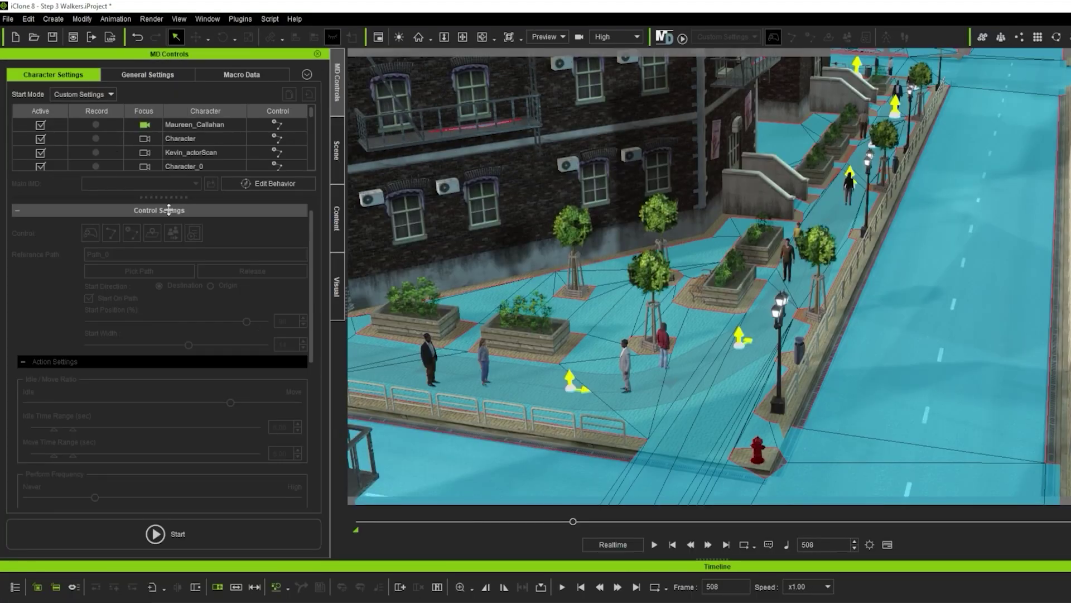
pyautogui.moveTo(152, 319); pyautogui.dragTo(154, 353)
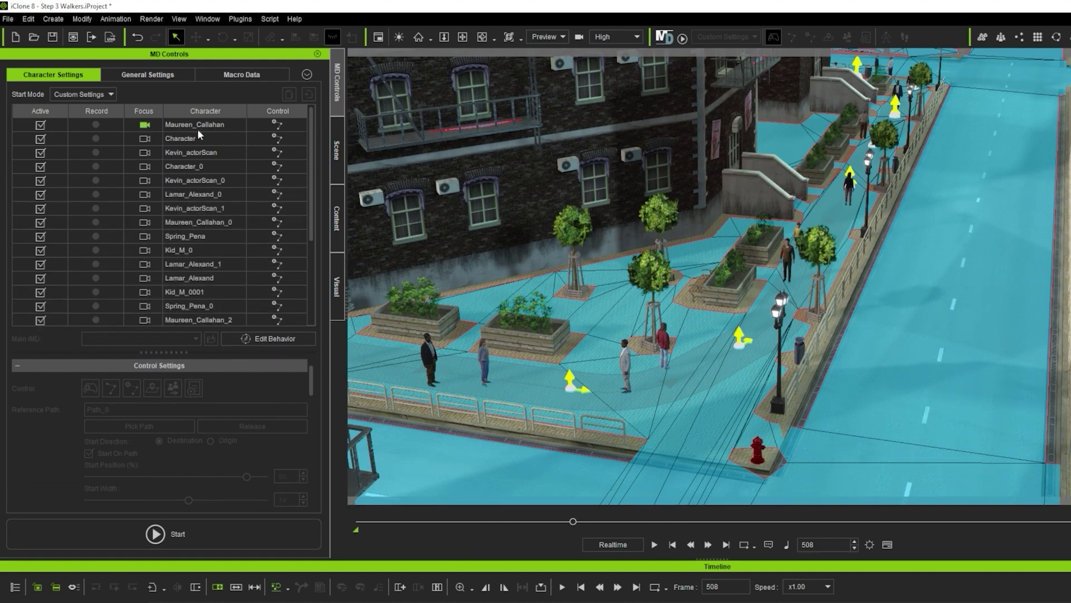
pyautogui.click(196, 129)
pyautogui.scroll(-3, 198, 303)
pyautogui.keyDown('shift'); pyautogui.click(198, 303); pyautogui.keyUp('shift')
pyautogui.scroll(3, 218, 240)
pyautogui.click(95, 125)
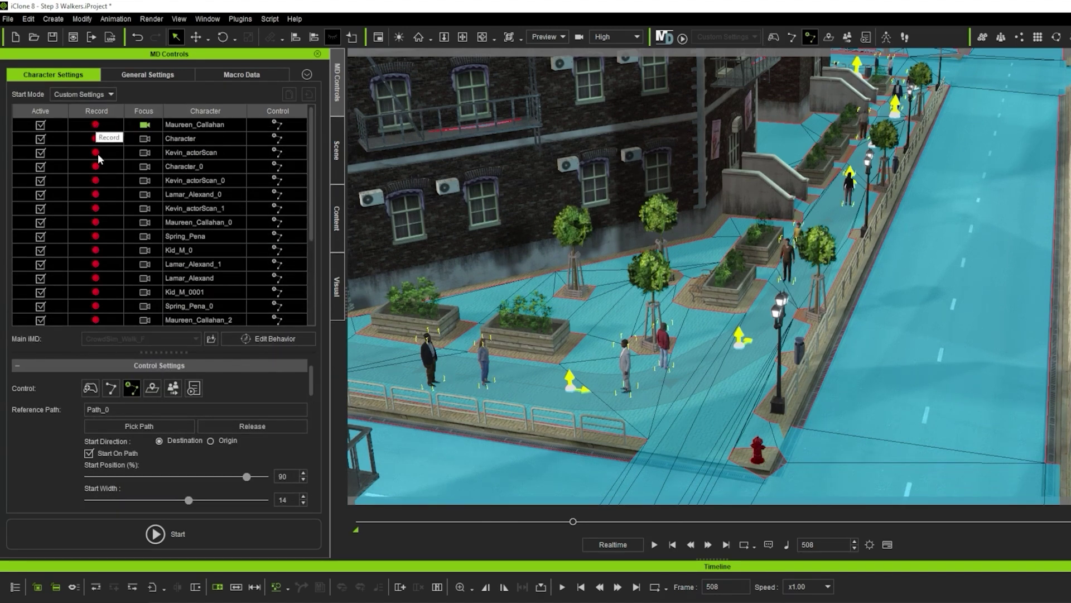
# Adjust the perform cool-down range in the MD Control Center
pyautogui.scroll(-4, 306, 416)
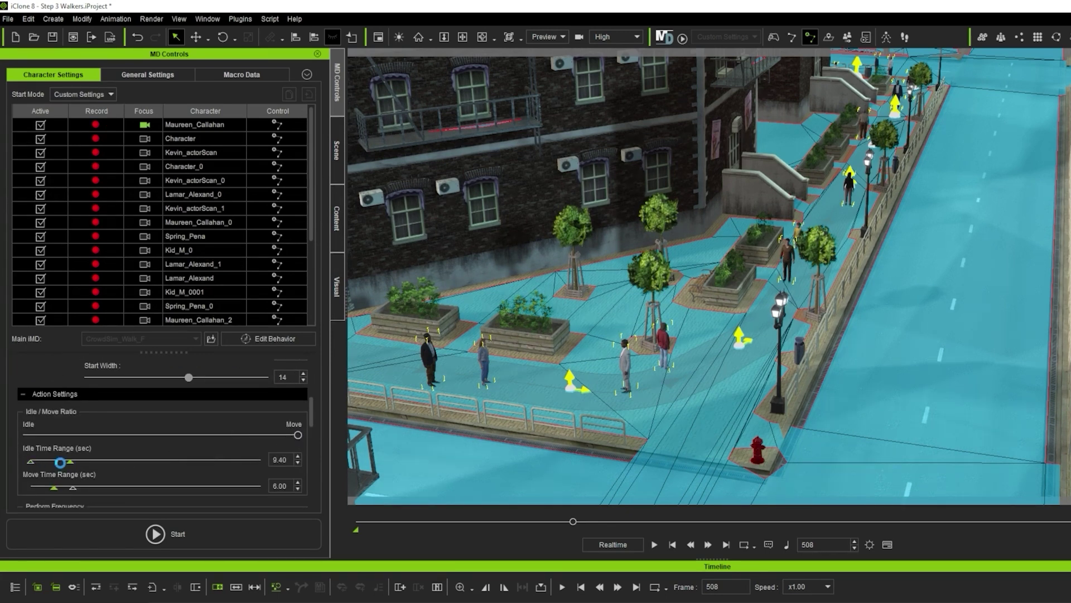
pyautogui.scroll(-3, 155, 453)
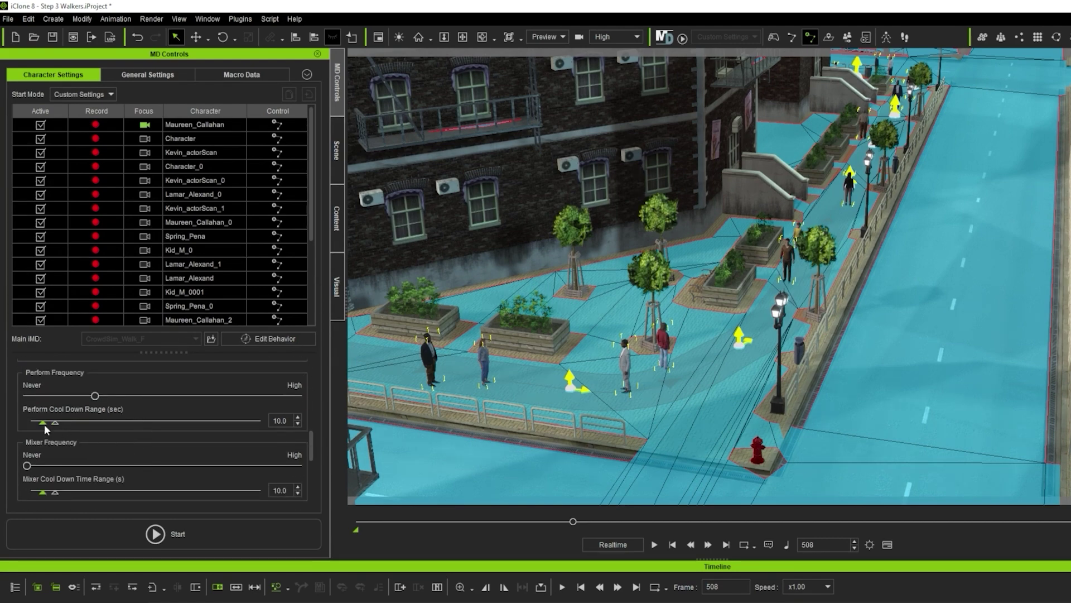
pyautogui.moveTo(41, 422); pyautogui.dragTo(53, 423)
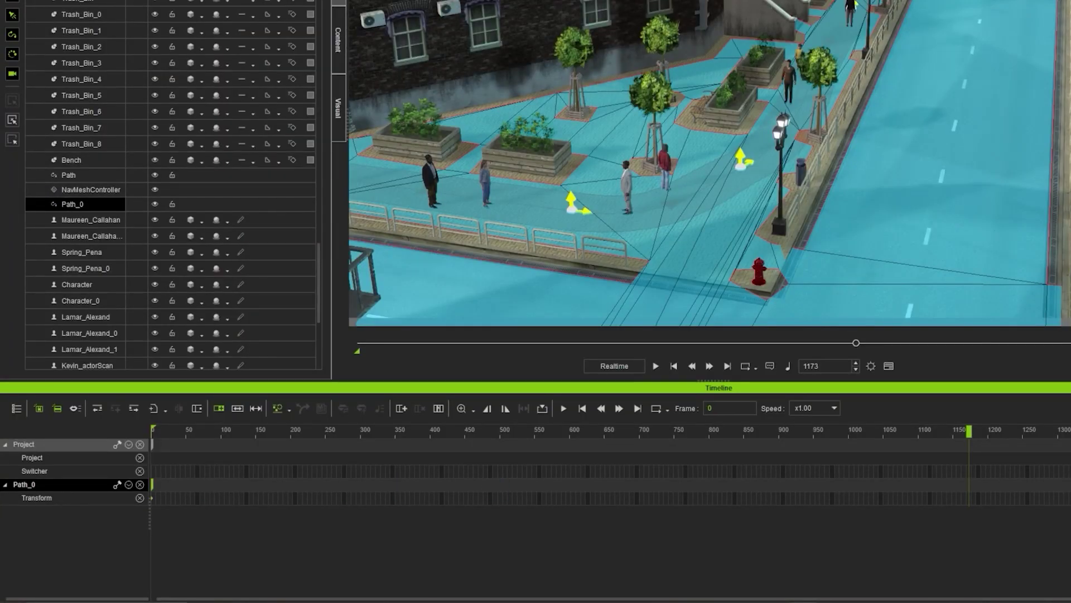
# Select the Path and Bench, then start the Motion Director simulation from MD Controls
pyautogui.keyDown('ctrl'); pyautogui.click(88, 175); pyautogui.keyUp('ctrl')
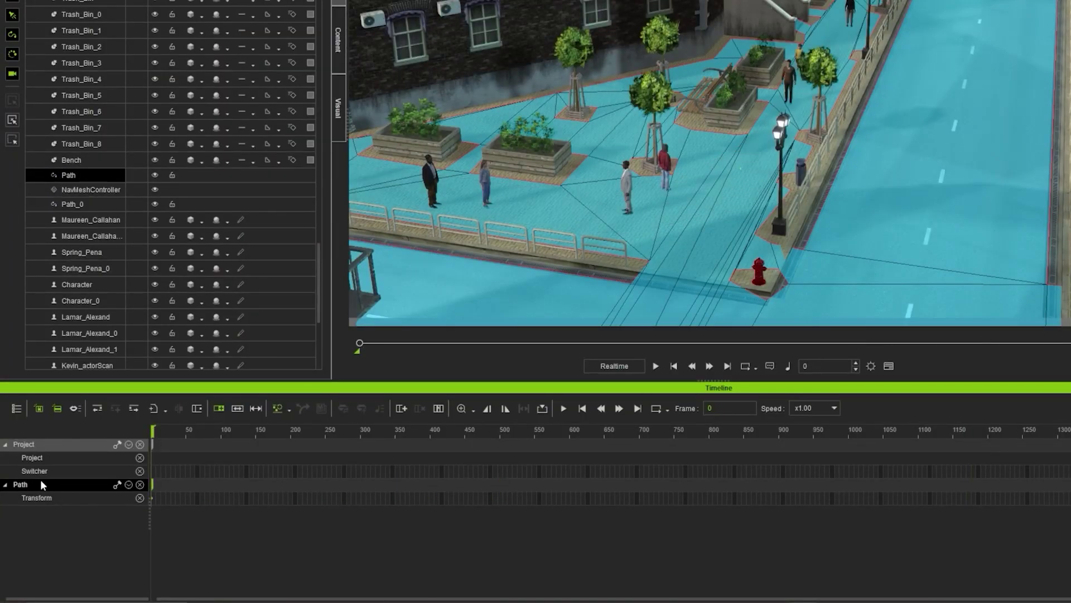
pyautogui.click(78, 160)
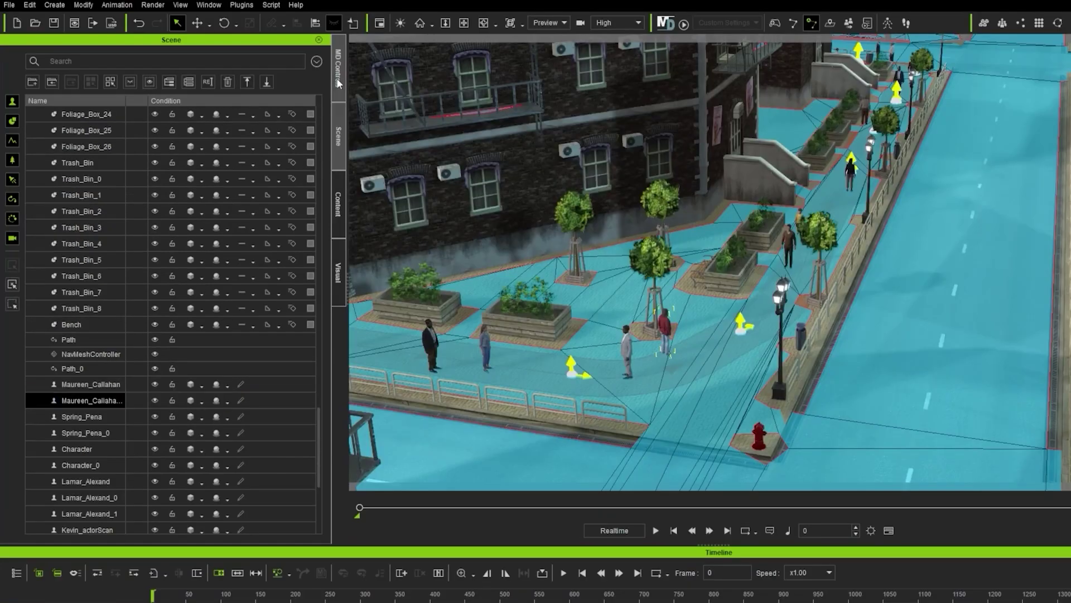
pyautogui.click(337, 78)
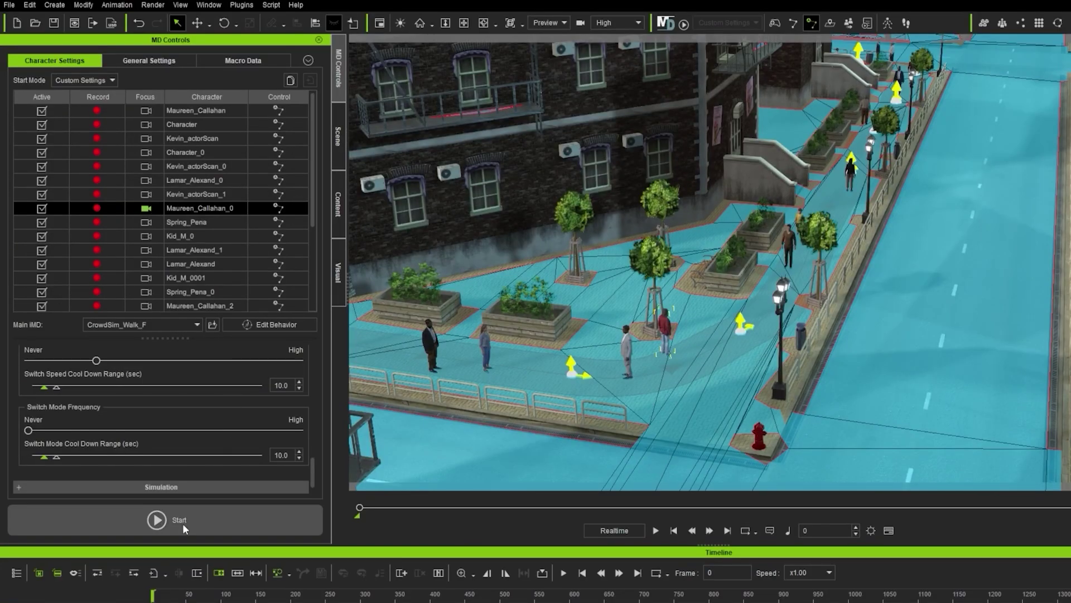
pyautogui.click(168, 520)
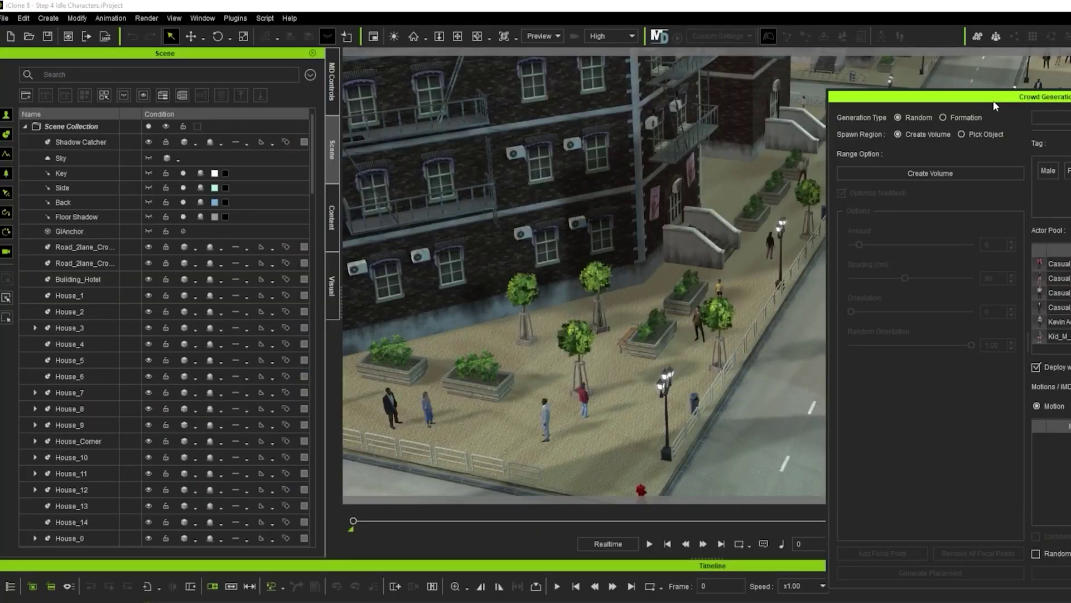
# Switch the crowd to plain motions and add the standing motions to its motion list
pyautogui.moveTo(993, 100); pyautogui.dragTo(512, 58)
pyautogui.click(606, 368)
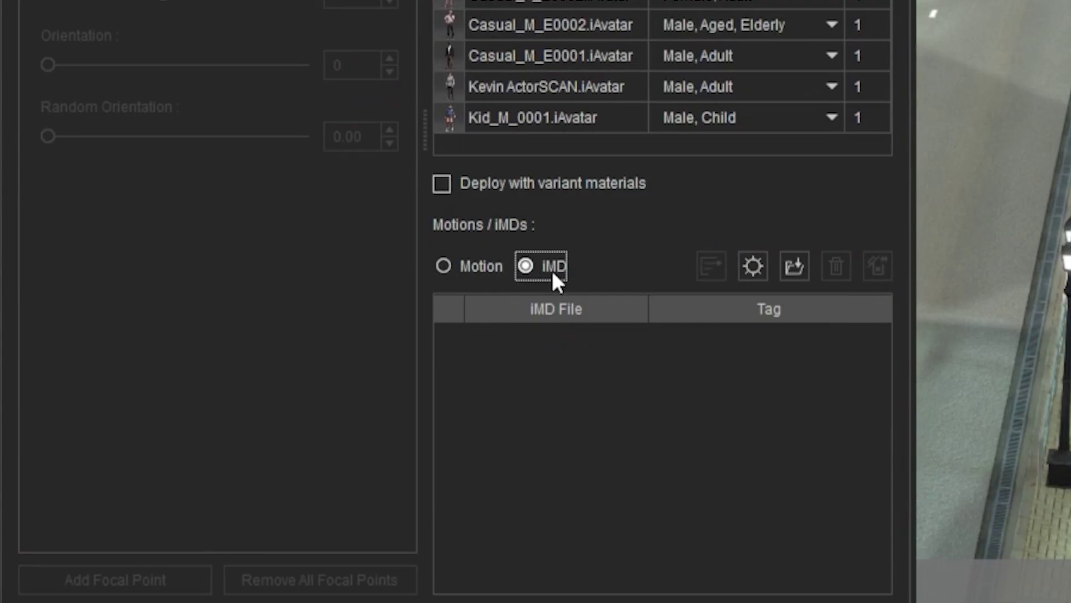
pyautogui.click(478, 266)
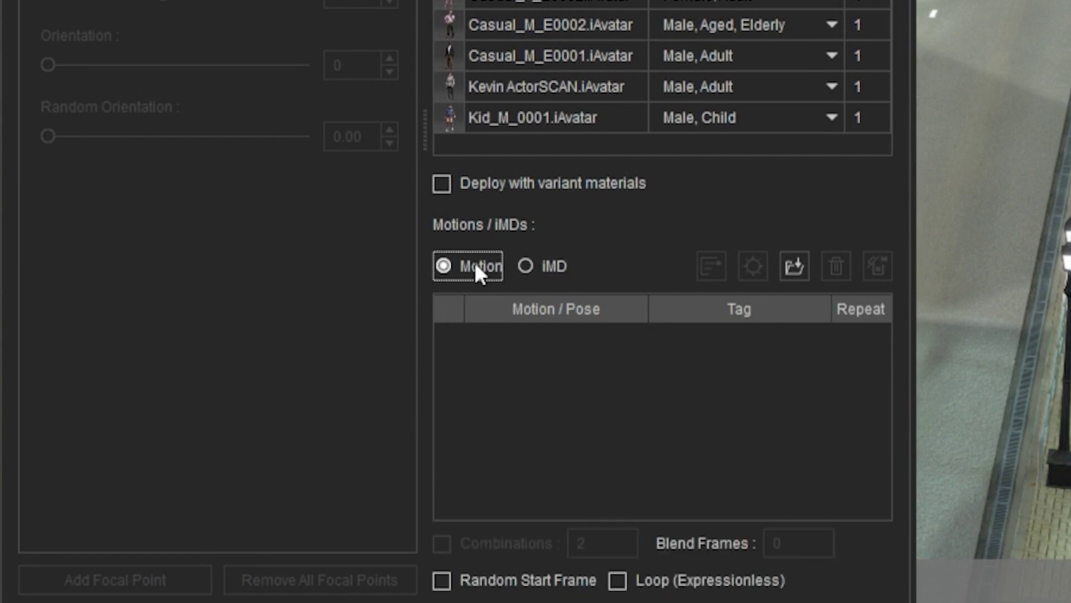
pyautogui.moveTo(244, 446); pyautogui.dragTo(607, 427)
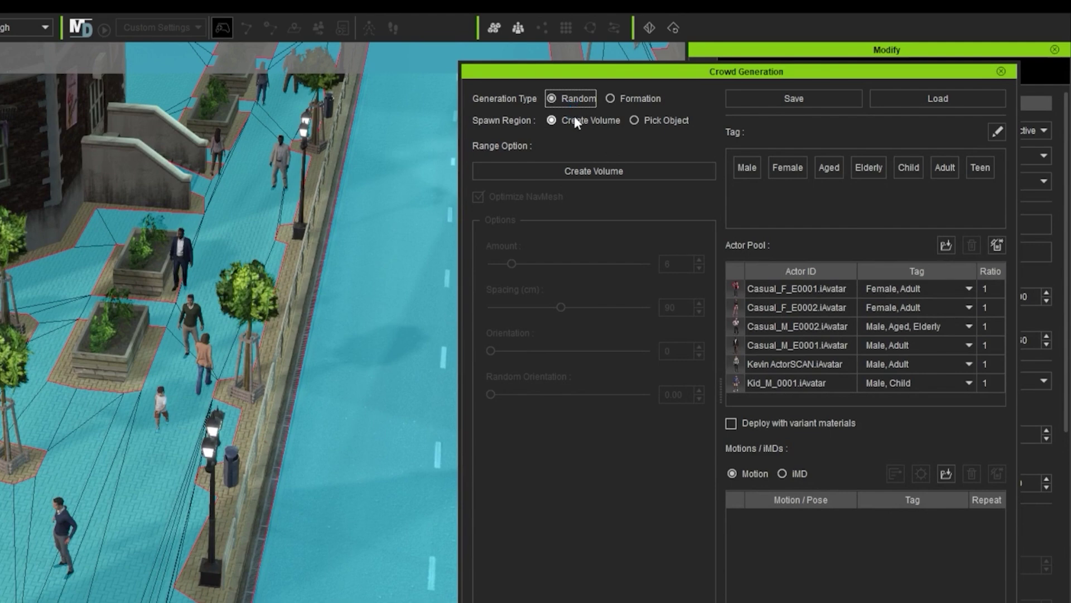
# Create a spawn volume, set Random Orientation to 1.00, generate placement and deploy six idle actors
pyautogui.click(581, 173)
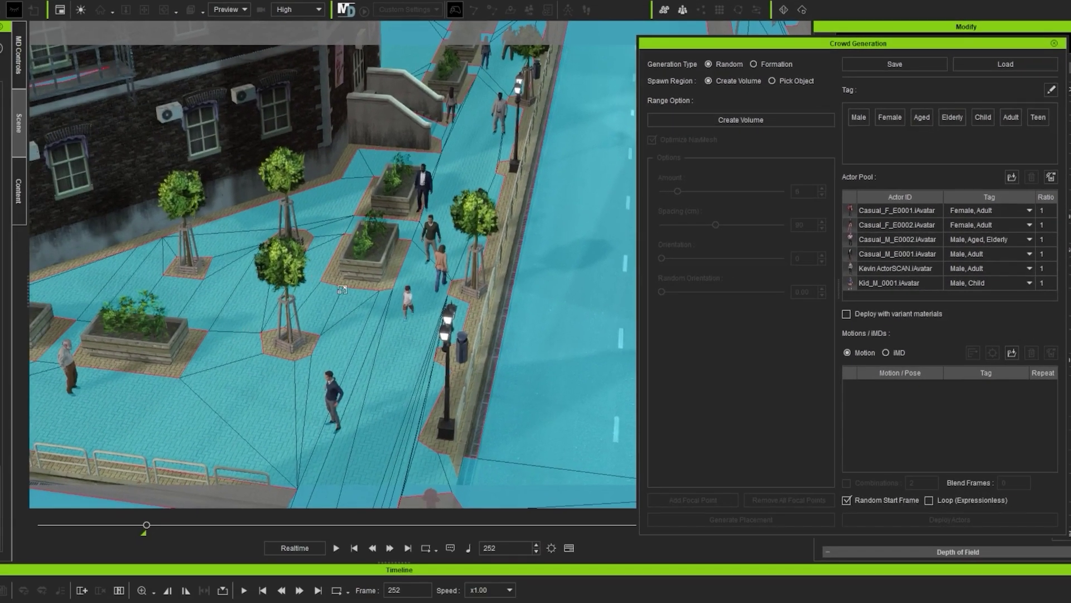
pyautogui.click(347, 285)
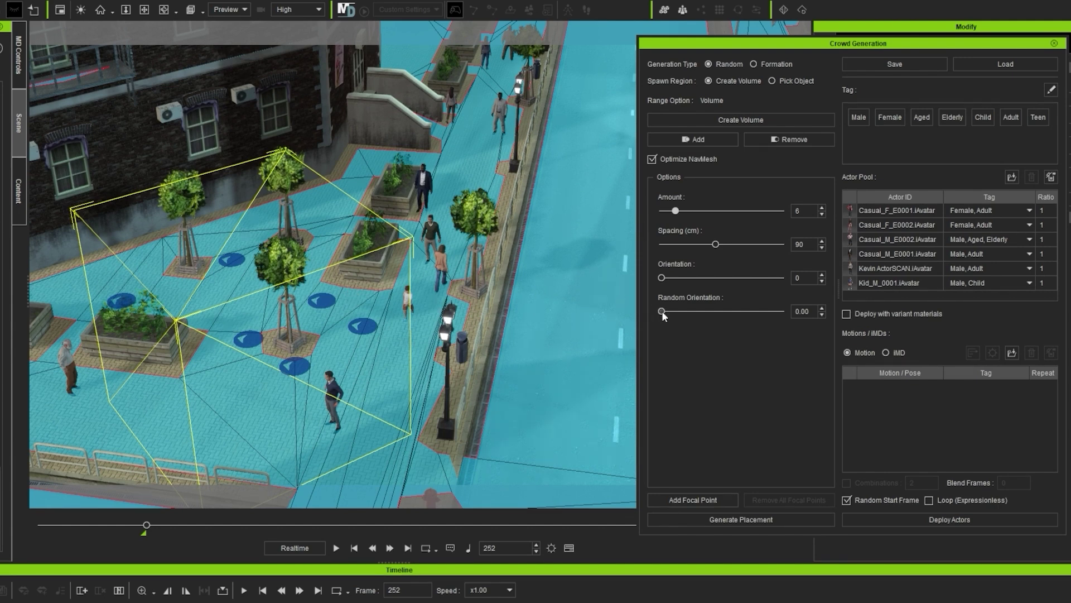
pyautogui.moveTo(662, 311); pyautogui.dragTo(737, 311)
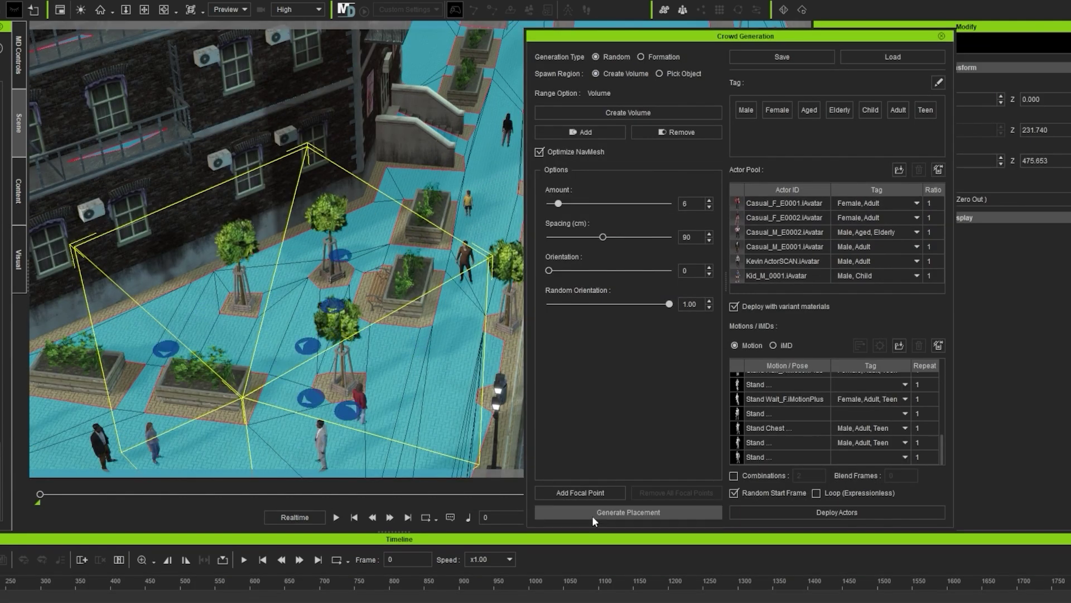
pyautogui.click(593, 518)
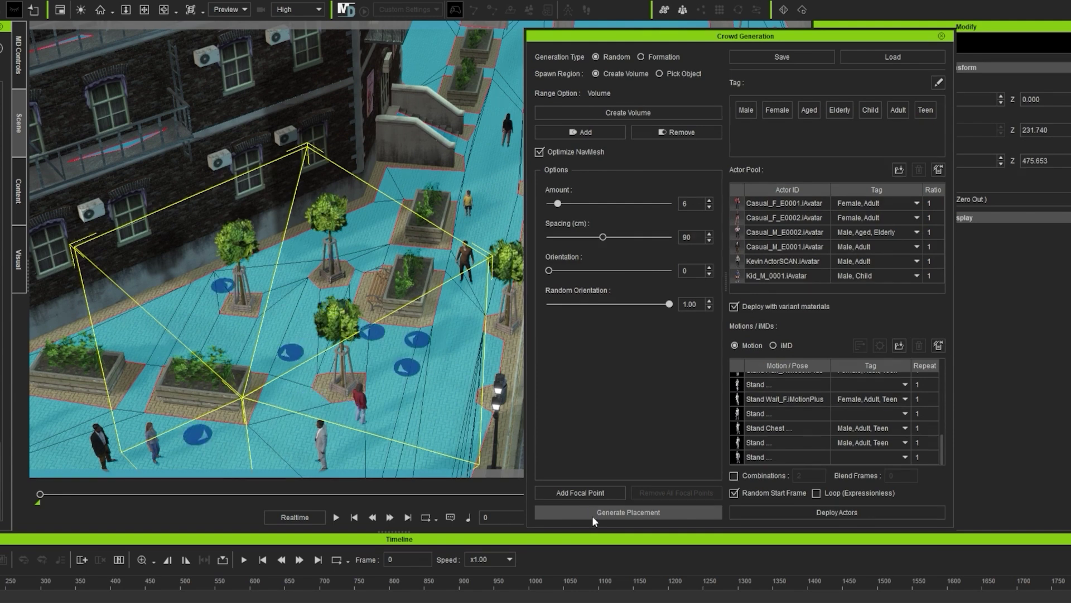
pyautogui.click(831, 509)
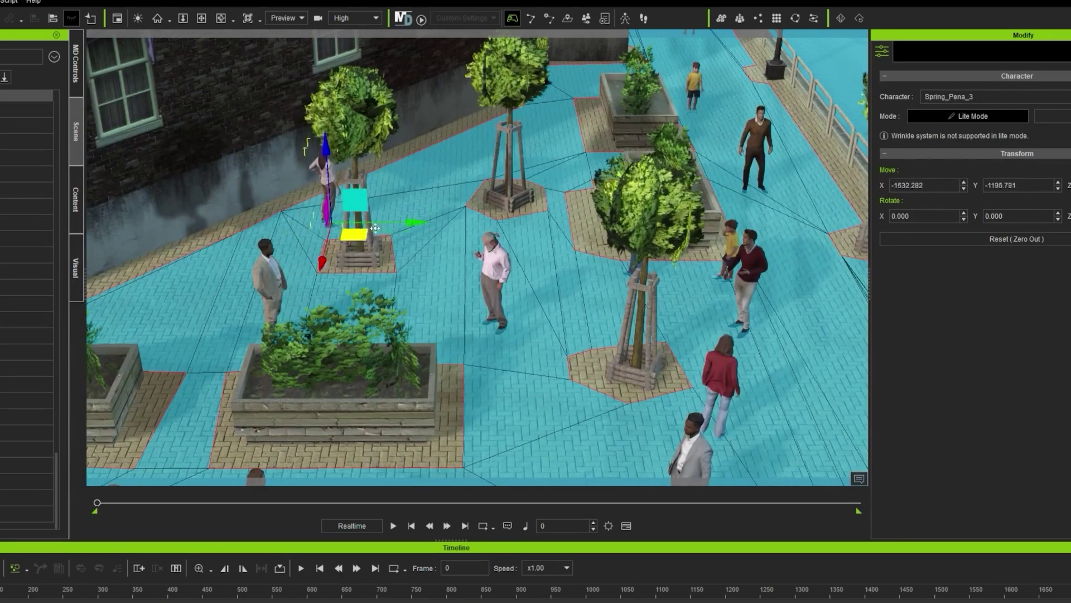
# Move two idle characters, turn the man, and seat the women with Chat_Seat_F and Mobile_Seat_F
pyautogui.moveTo(352, 232); pyautogui.dragTo(433, 209)
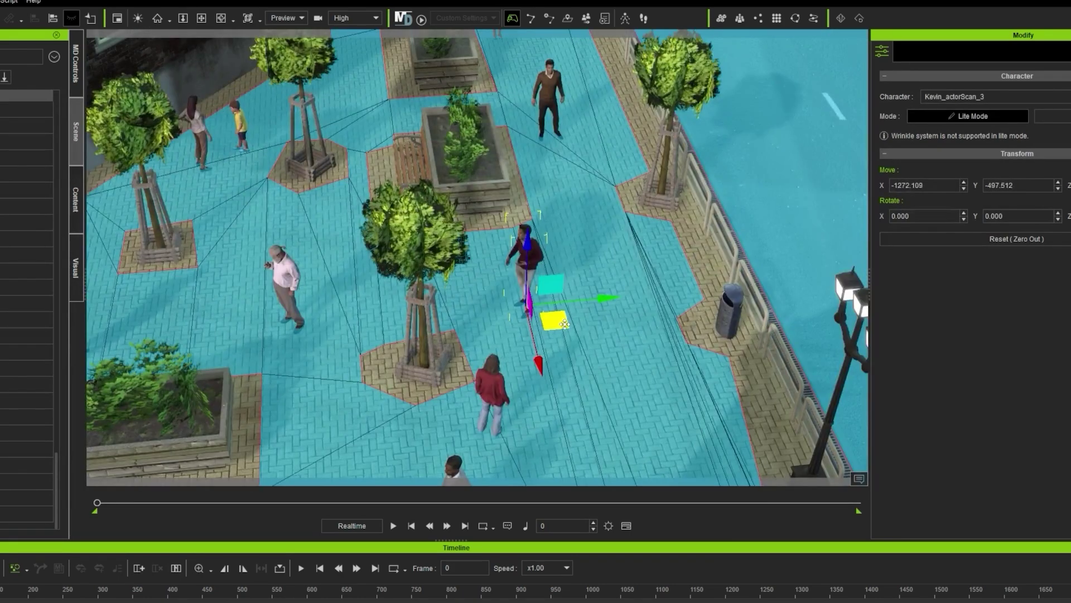
pyautogui.moveTo(553, 316); pyautogui.dragTo(517, 242)
pyautogui.press('e')
pyautogui.moveTo(587, 461); pyautogui.dragTo(687, 454)
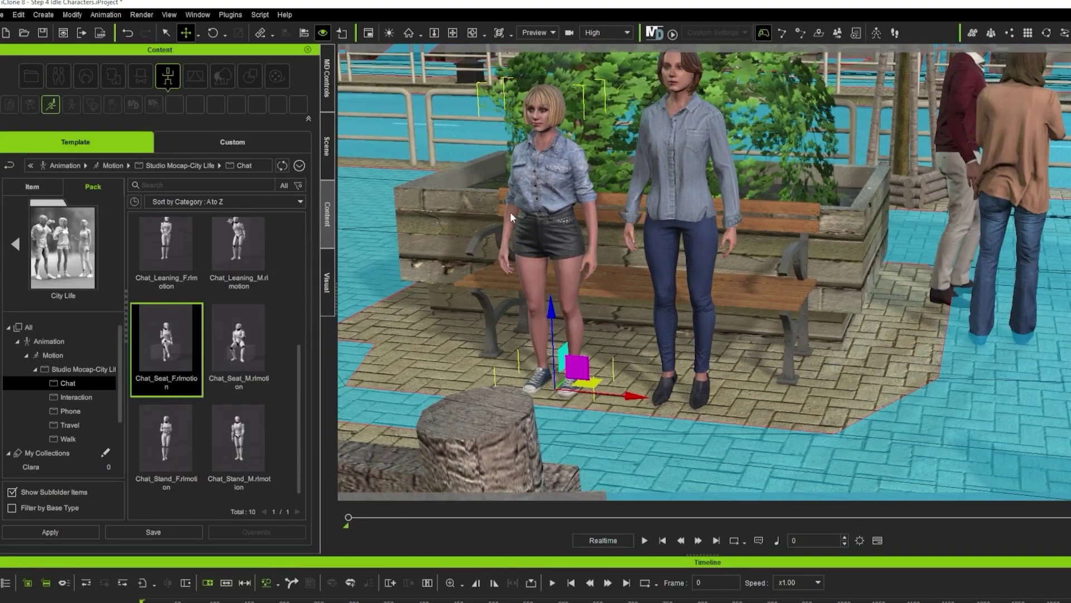
pyautogui.moveTo(510, 212); pyautogui.dragTo(546, 214)
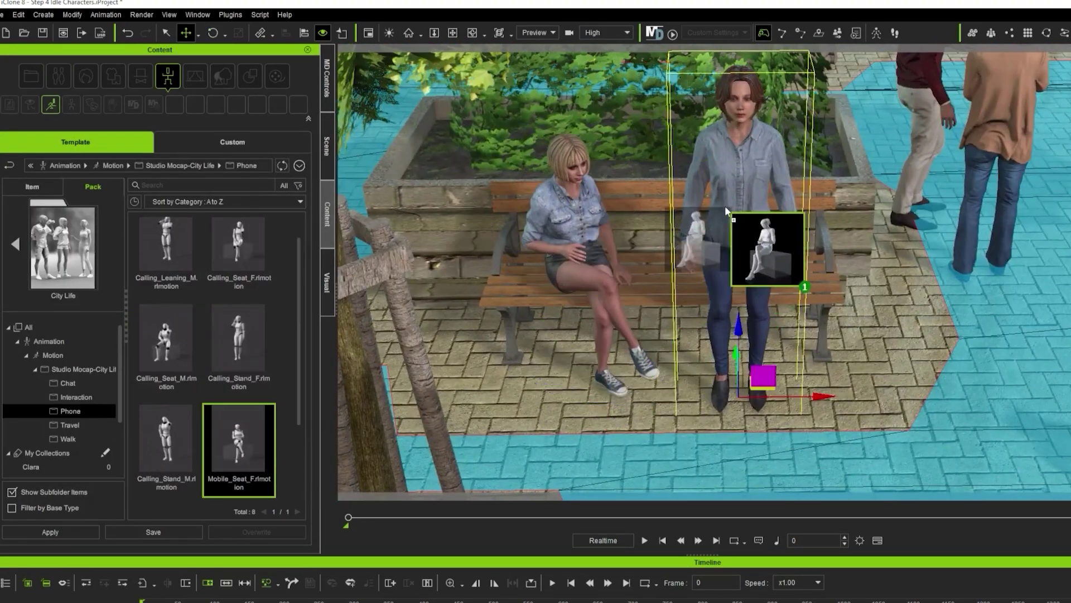
pyautogui.moveTo(731, 229); pyautogui.dragTo(734, 234)
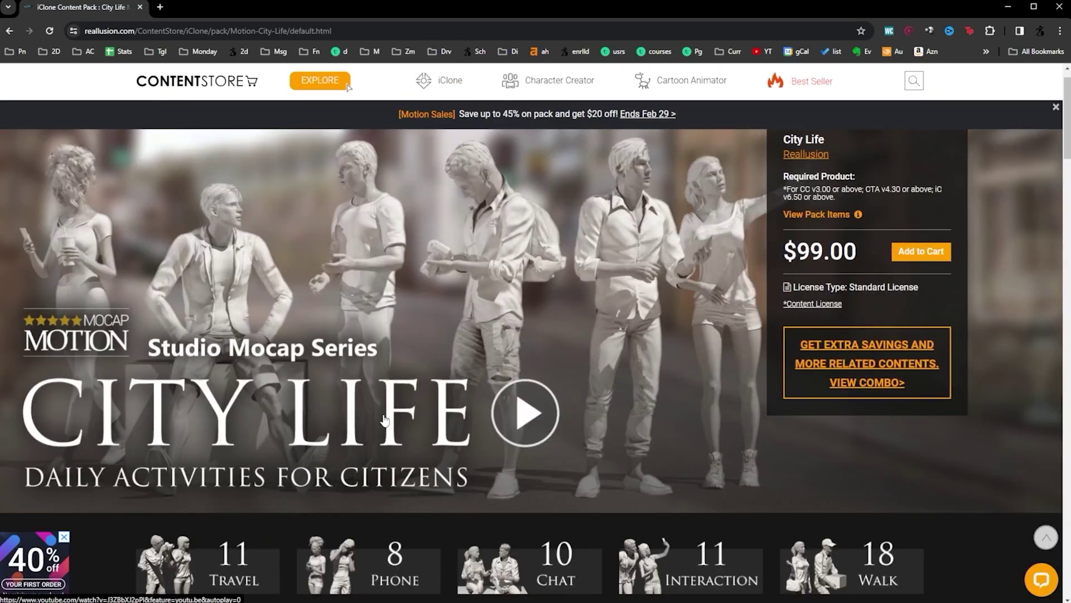
# Play the City Life motion pack's preview video on its store page
pyautogui.click(384, 420)
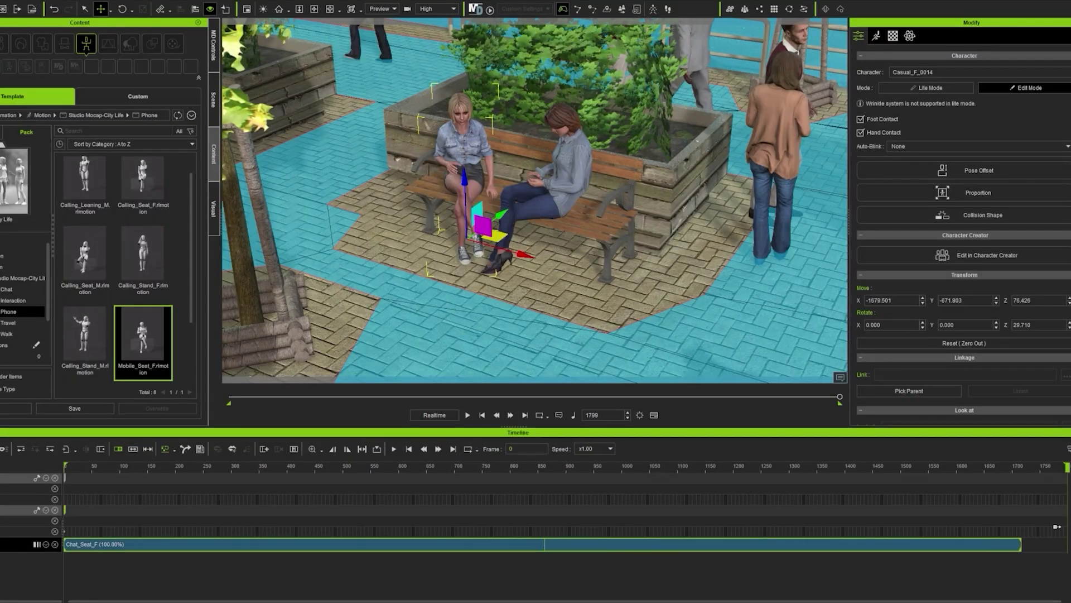
# Stretch the Chat_Seat_F clip's end out to frame 1800 on the Motion track
pyautogui.moveTo(1057, 526); pyautogui.dragTo(1049, 544)
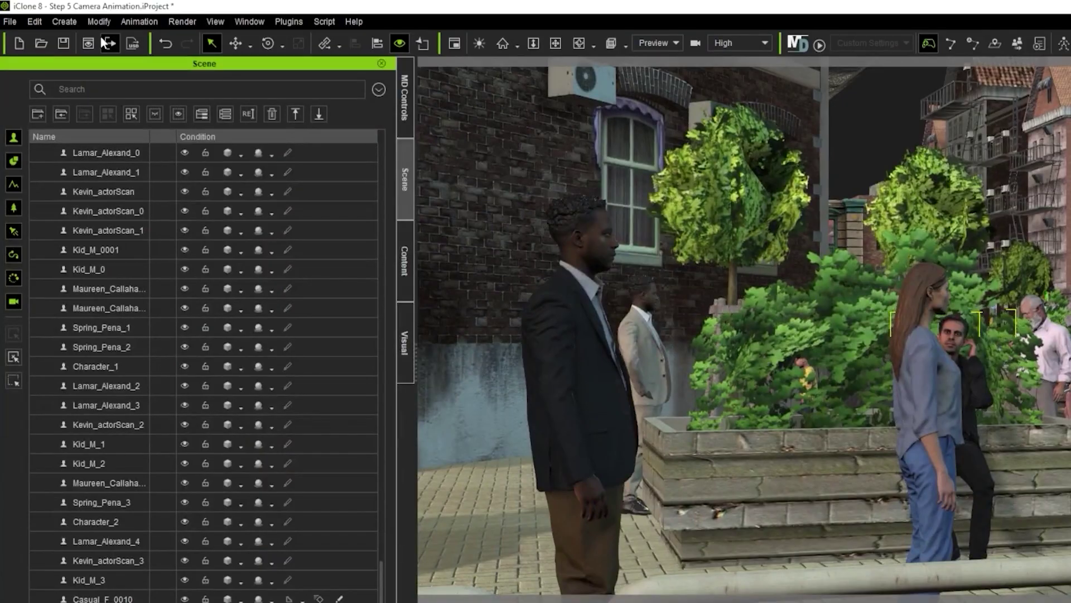
# Add a new camera, play the crowd animation, and orbit the view toward the hotel
pyautogui.click(64, 22)
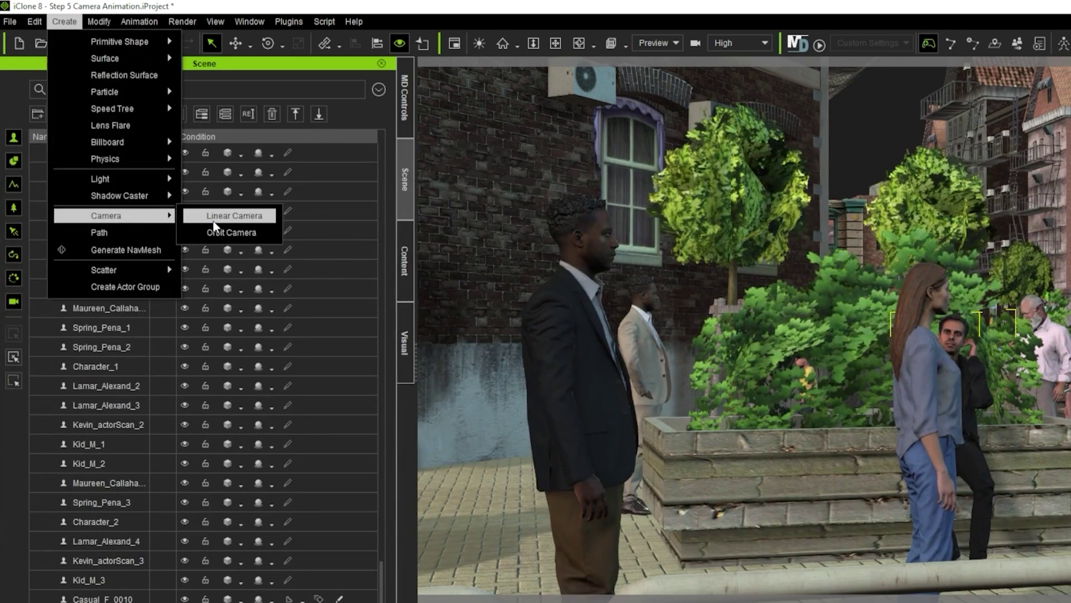
pyautogui.click(230, 232)
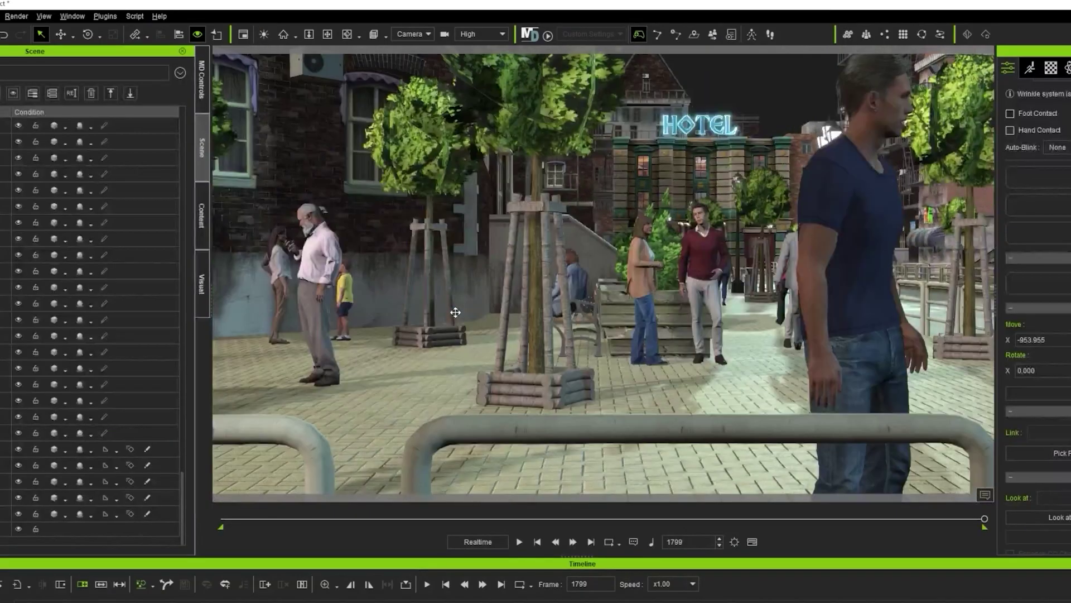
pyautogui.press('space')
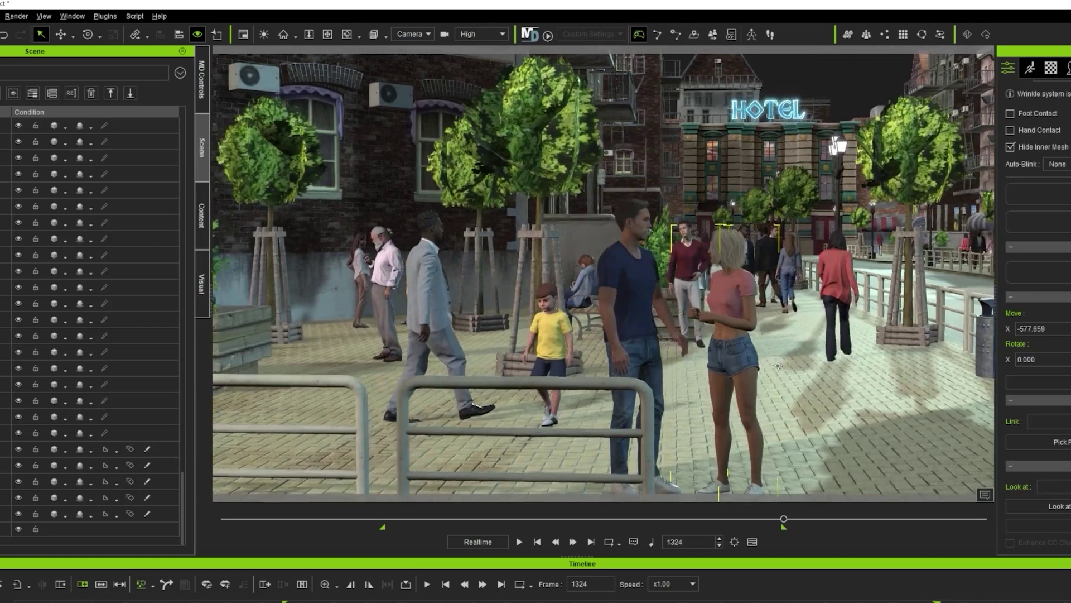
pyautogui.moveTo(779, 365); pyautogui.dragTo(749, 346, button='right')
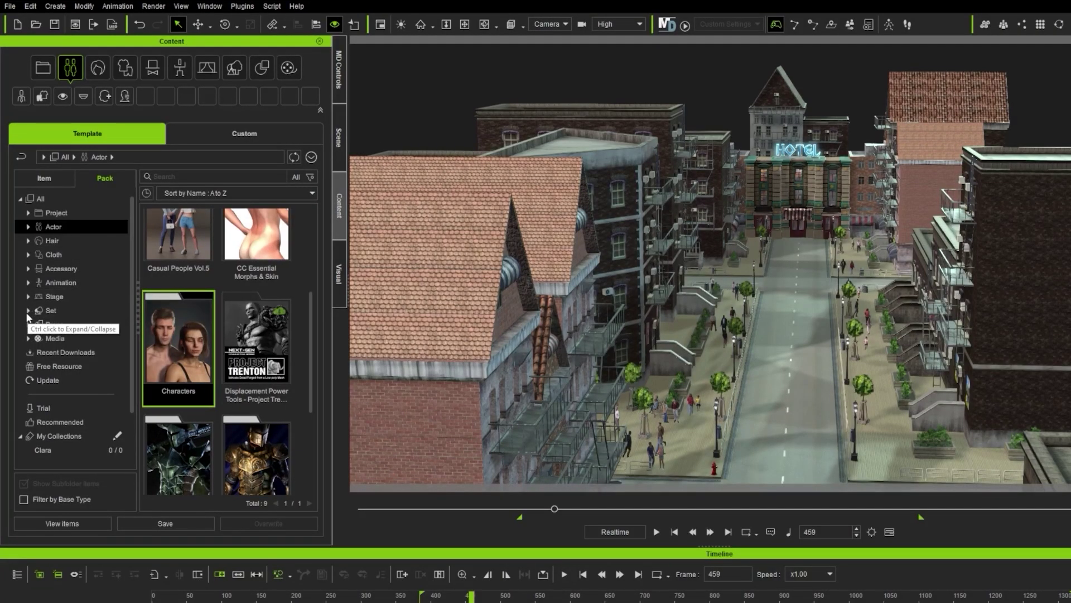
# Drag Sunset.iSky from the Set > Sky content into the viewport
pyautogui.click(27, 311)
pyautogui.click(66, 394)
pyautogui.click(45, 178)
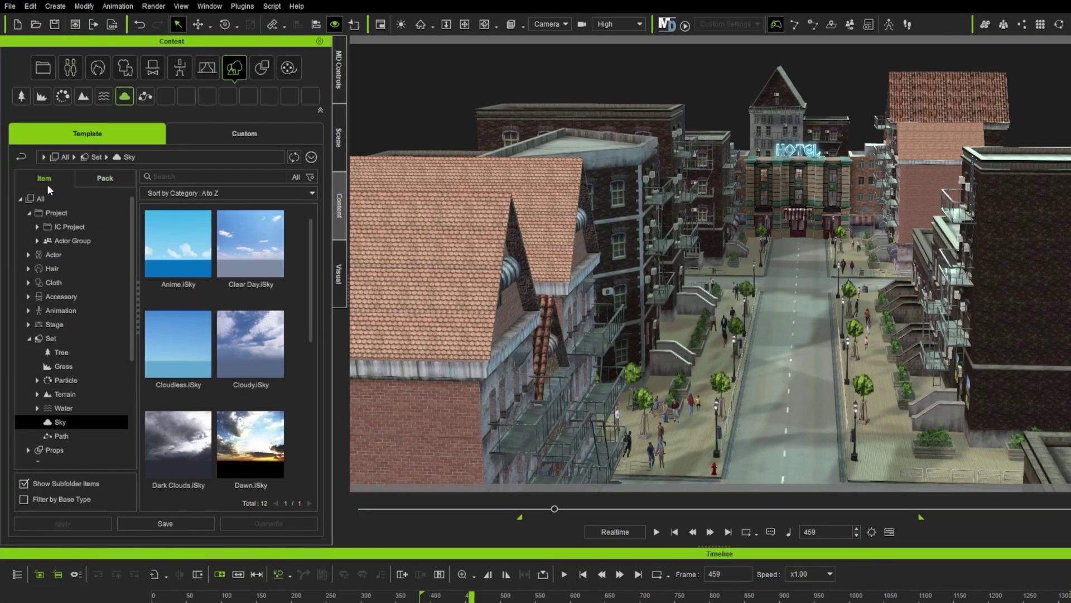
pyautogui.scroll(-5, 312, 311)
pyautogui.click(239, 373)
pyautogui.moveTo(762, 438); pyautogui.dragTo(778, 433)
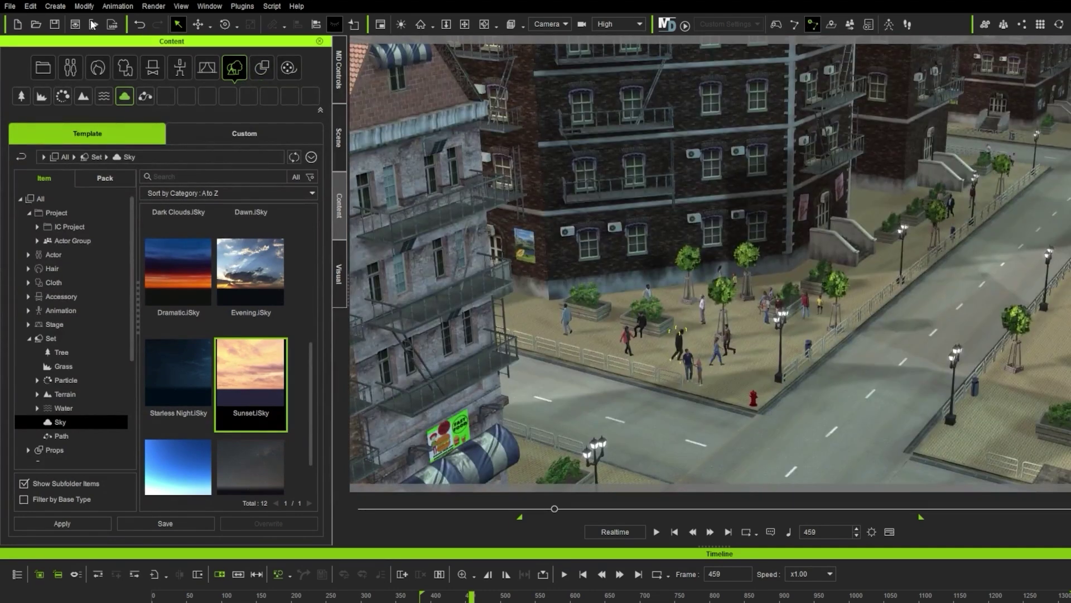
# Create a lens flare and move it along X to -12276.029
pyautogui.click(56, 6)
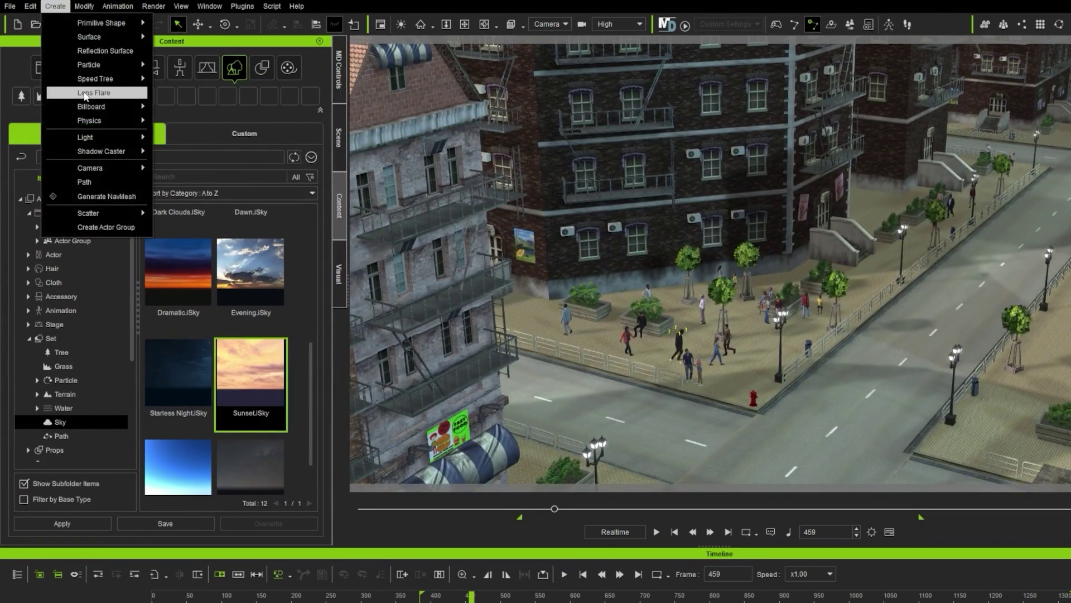
pyautogui.click(99, 94)
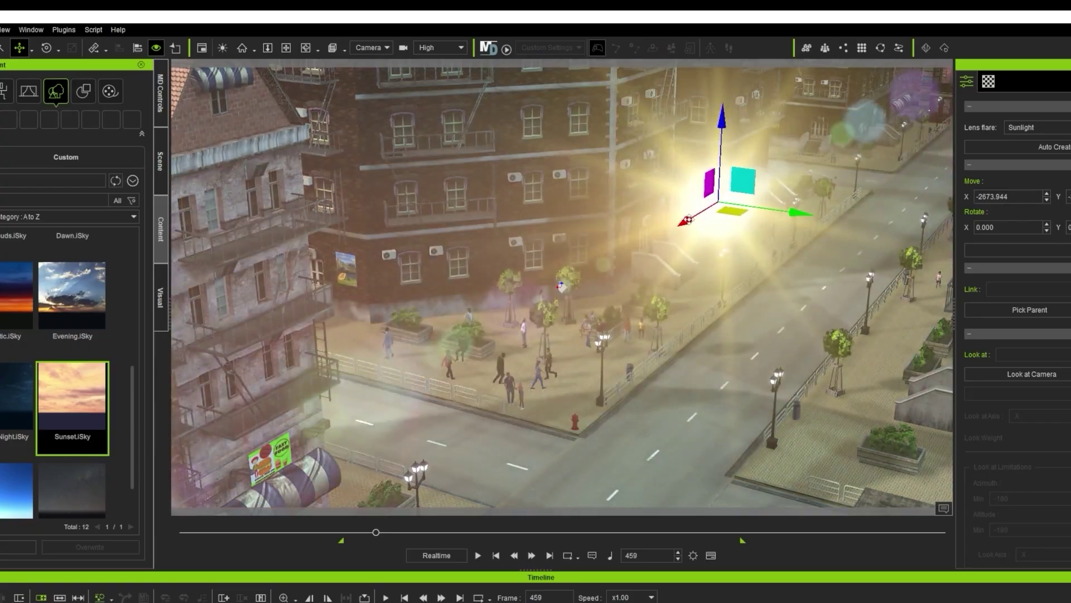
pyautogui.moveTo(688, 218); pyautogui.dragTo(886, 72)
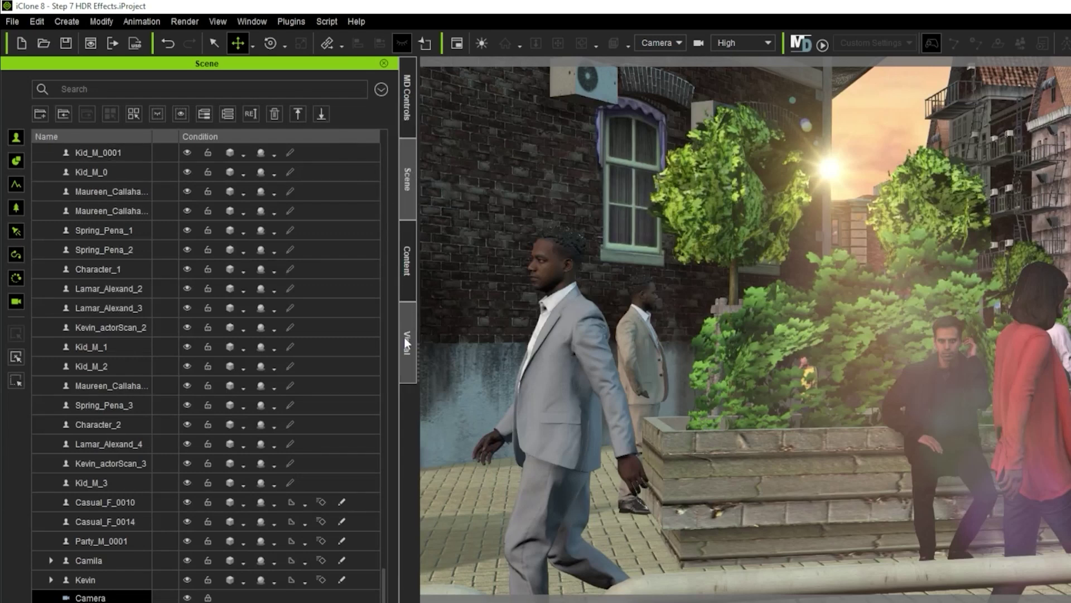
# Turn on HDR Effect with Brightness Threshold 70 and Bloom Scale 14
pyautogui.click(407, 342)
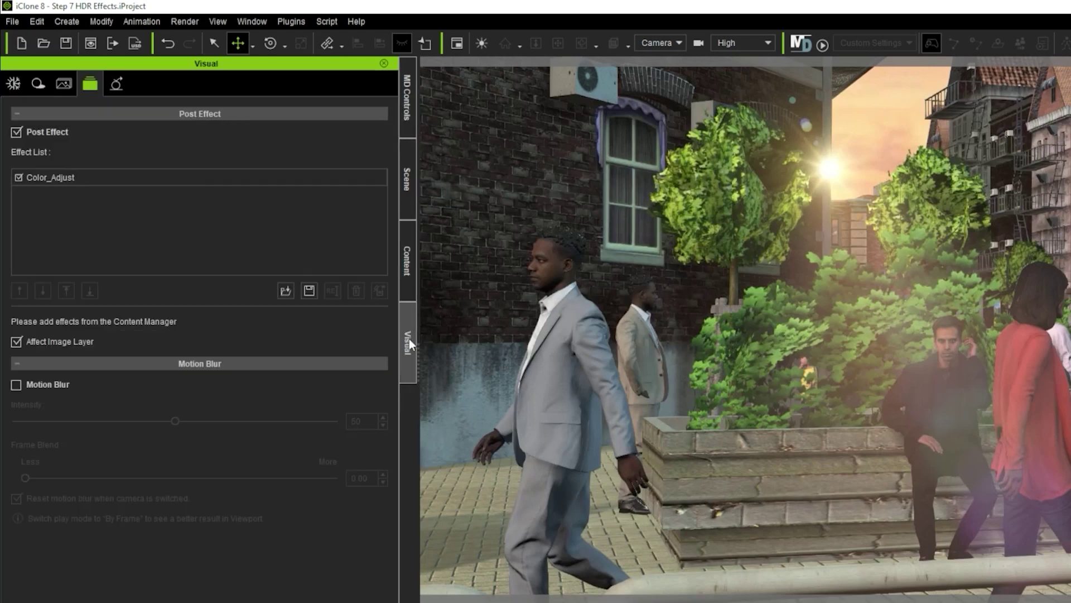
pyautogui.click(252, 21)
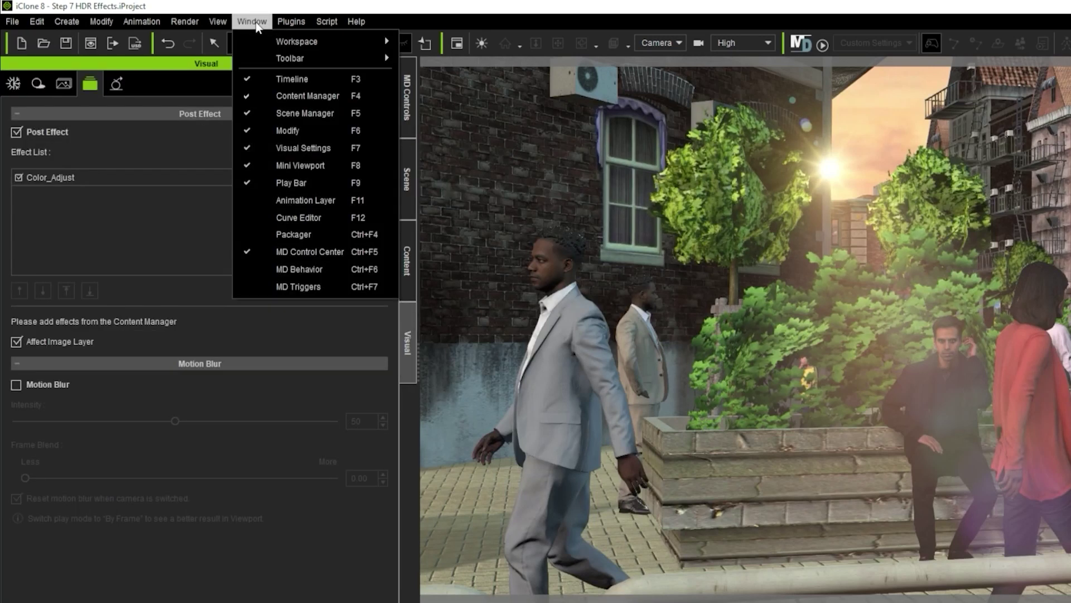
pyautogui.click(103, 202)
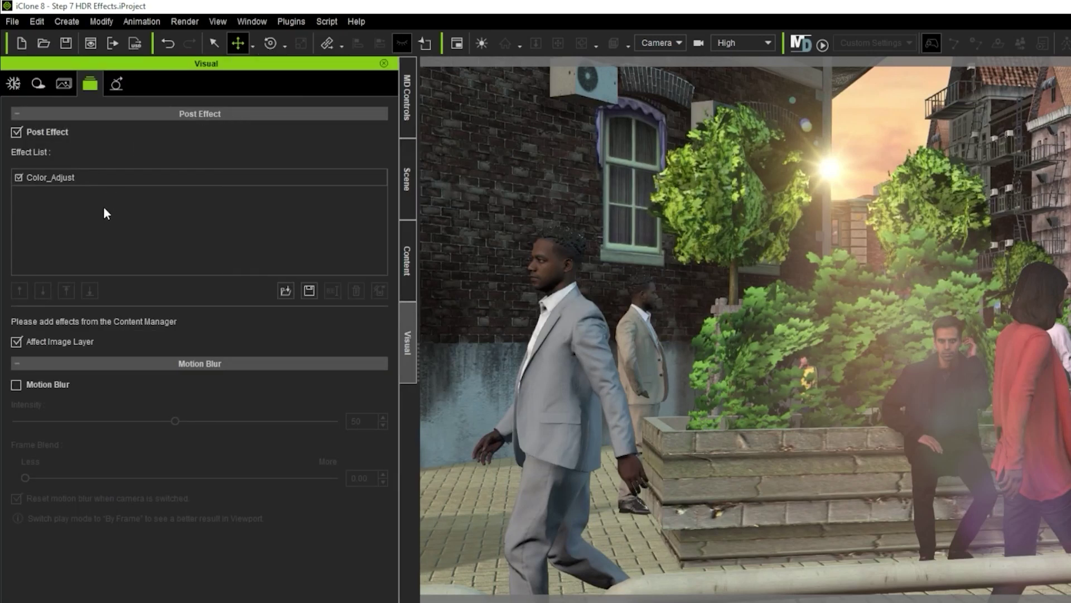
pyautogui.click(13, 85)
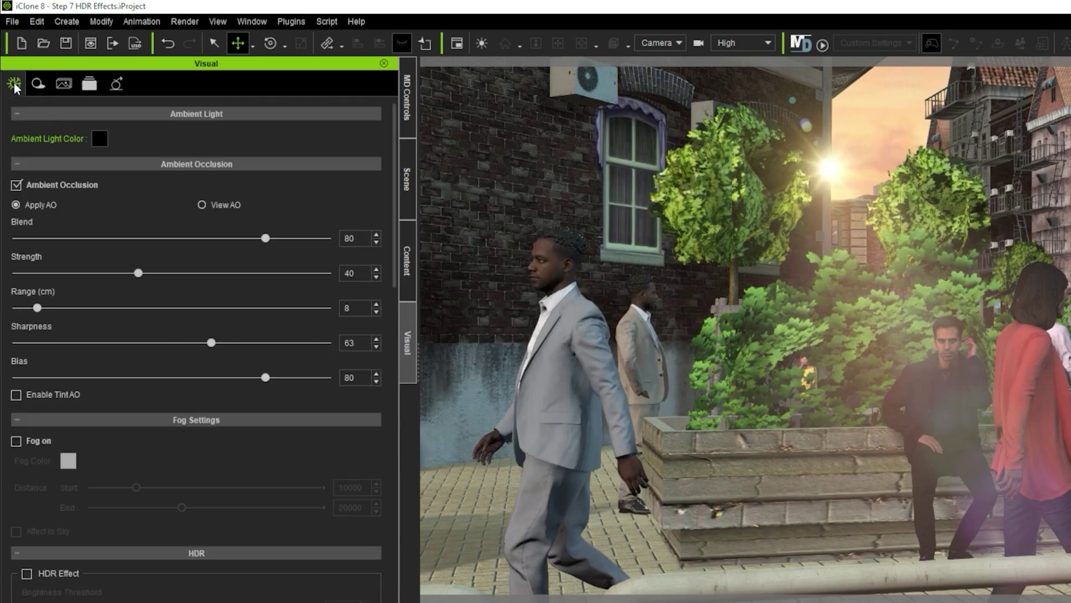
pyautogui.scroll(-3, 143, 481)
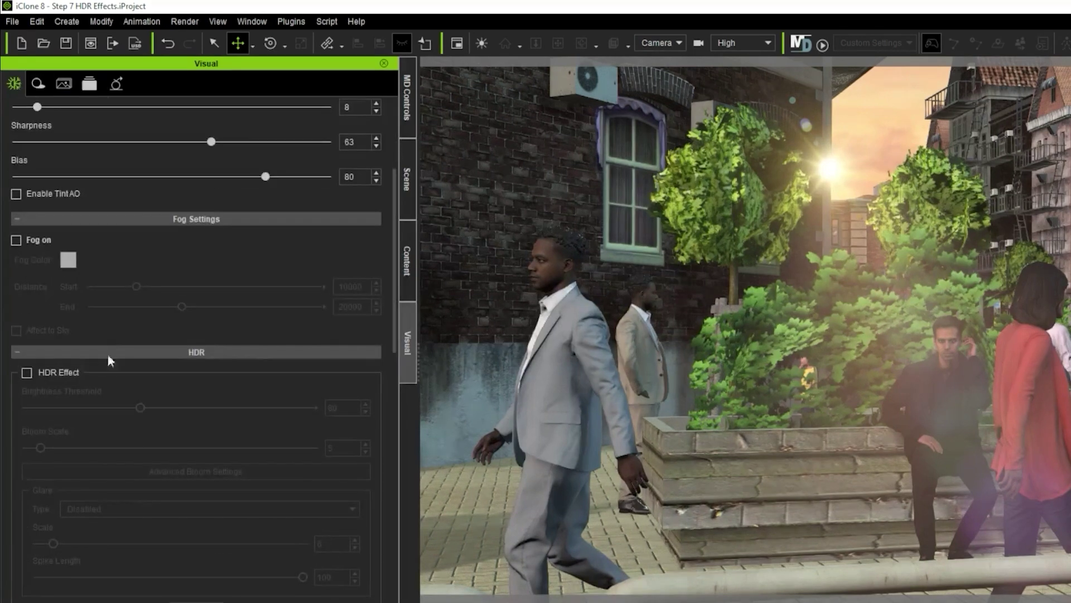
pyautogui.moveTo(141, 408); pyautogui.dragTo(115, 406)
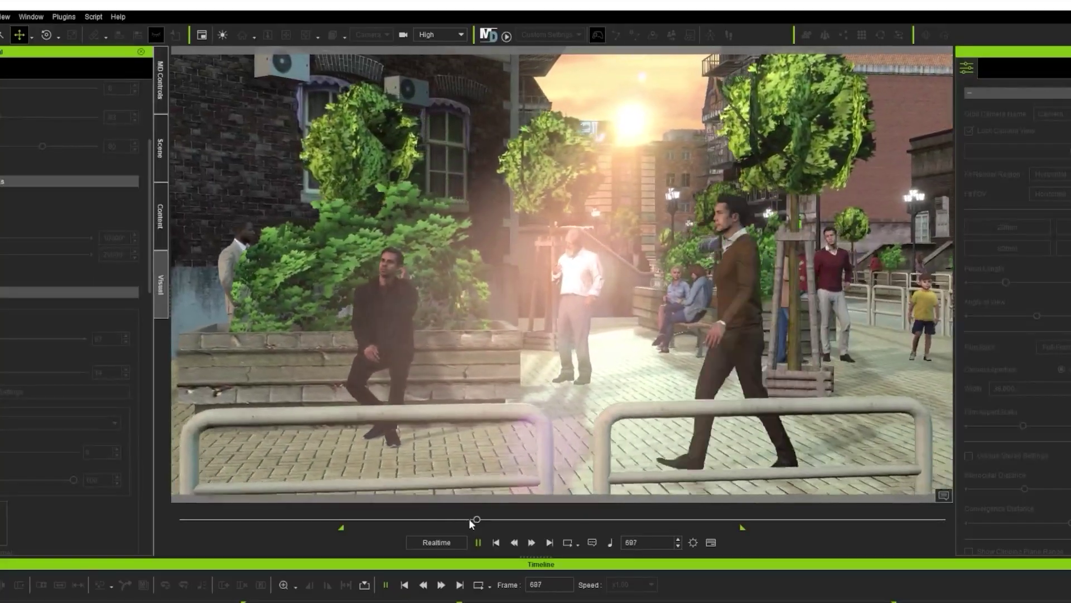